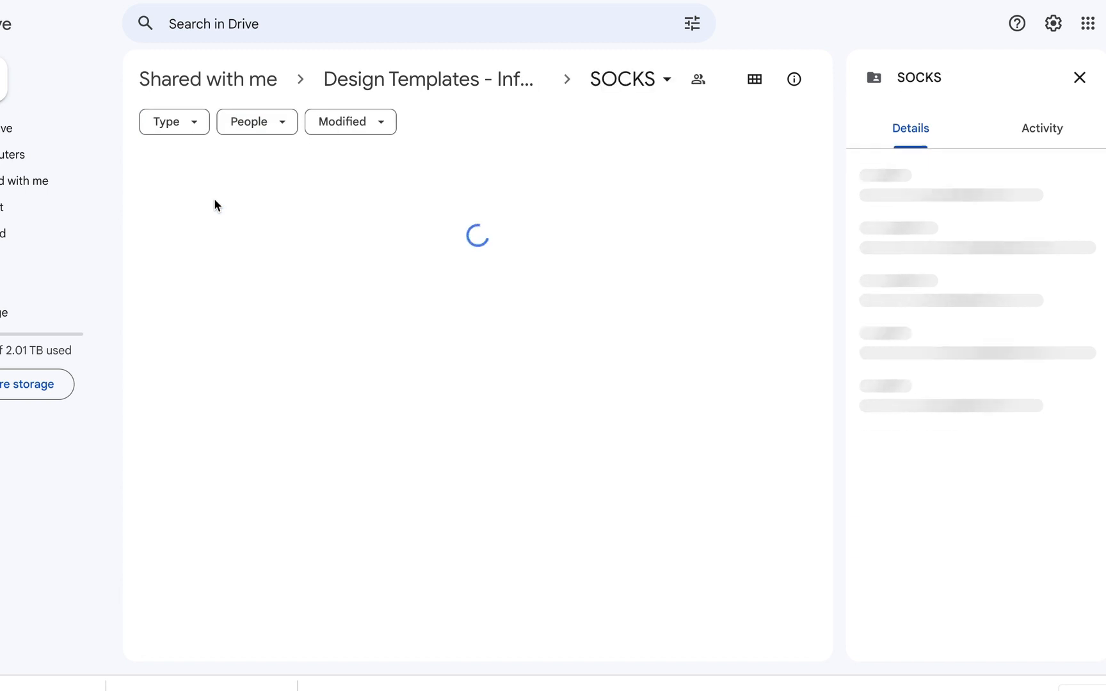
Open the Athletic Socks folder in Google Drive to reach the Athletic_Sock_template PSD
double_click(215, 204)
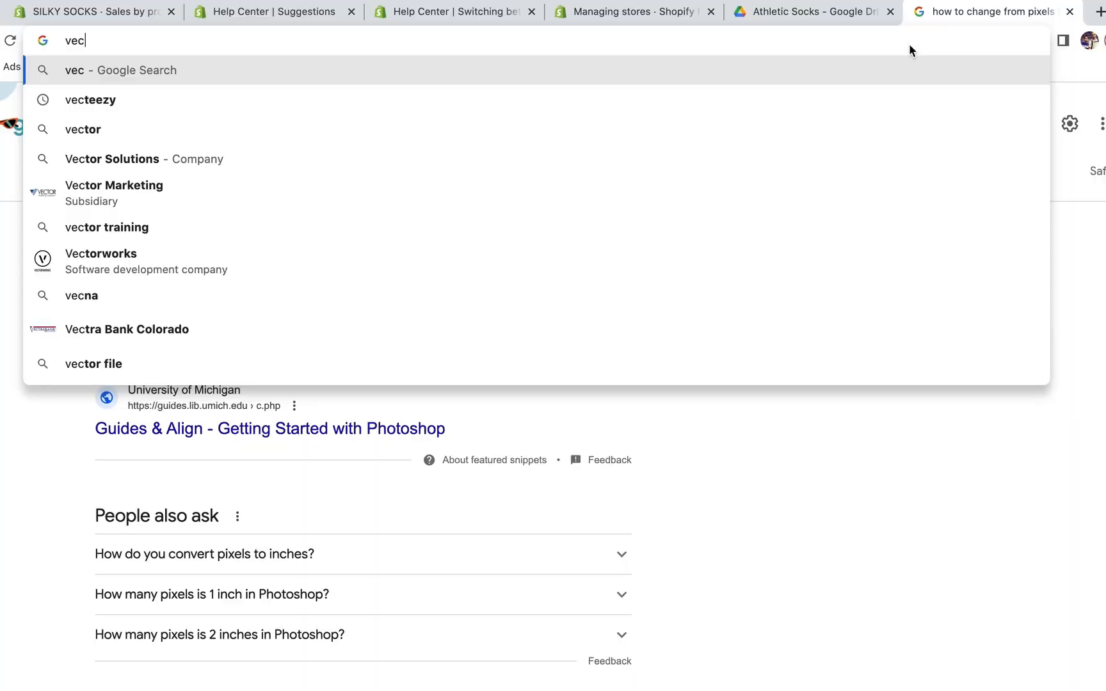
Search Google for vecteezy and open the Vecteezy website from the results
key(Down)
key(Return)
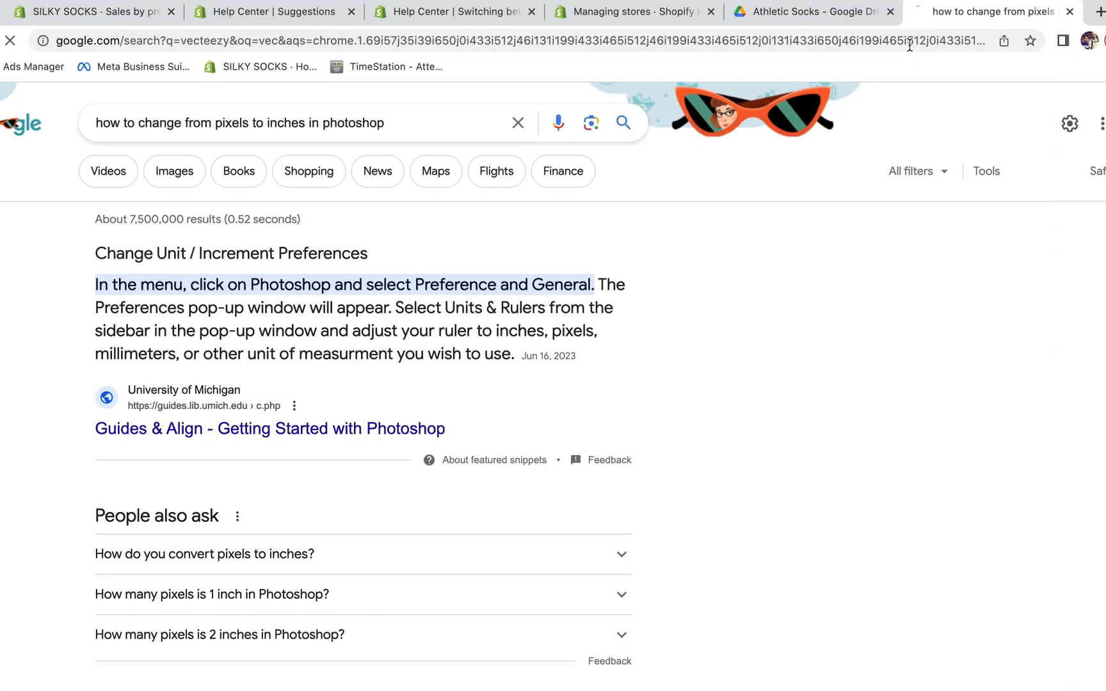
scroll(157, 509, down, 4)
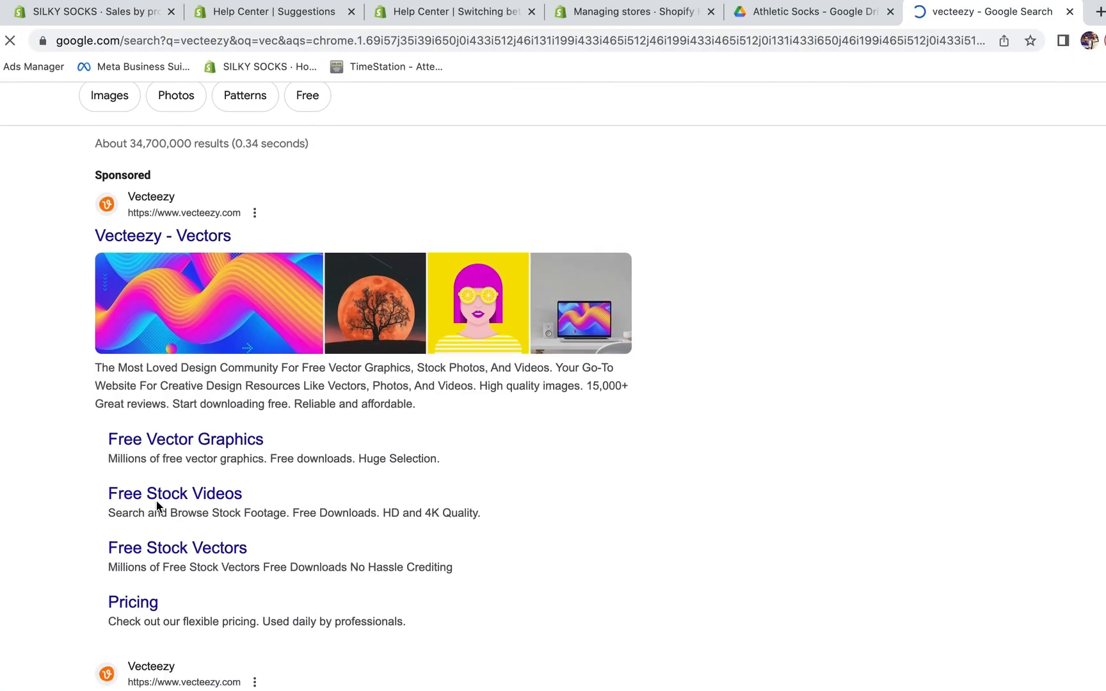
scroll(157, 508, down, 1)
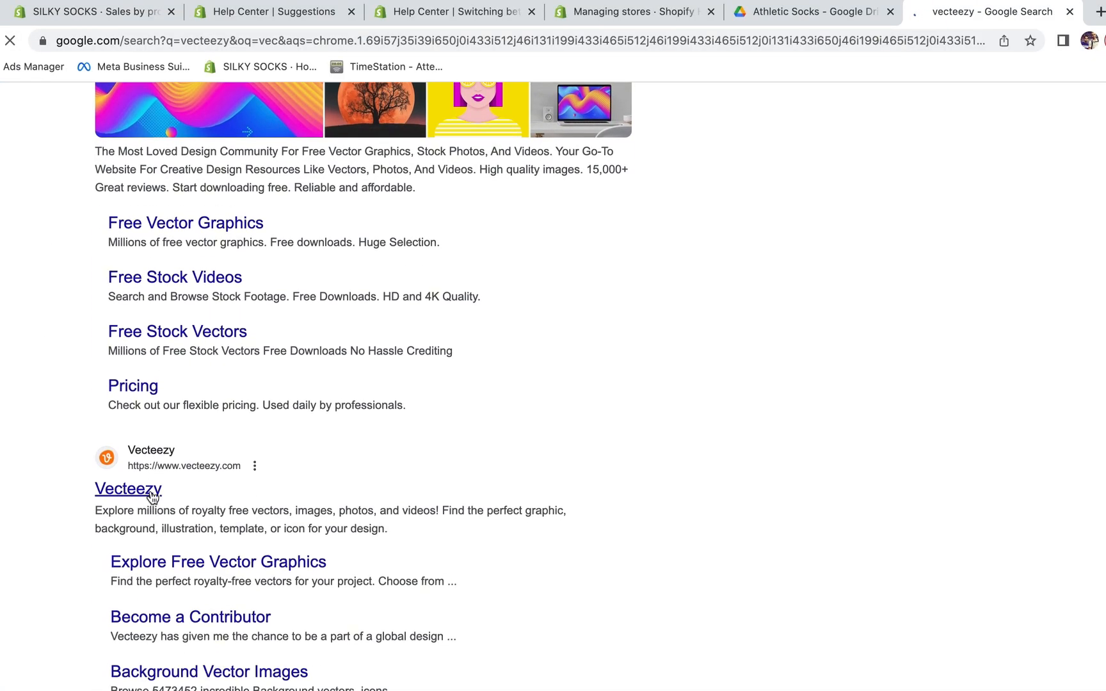
click(150, 490)
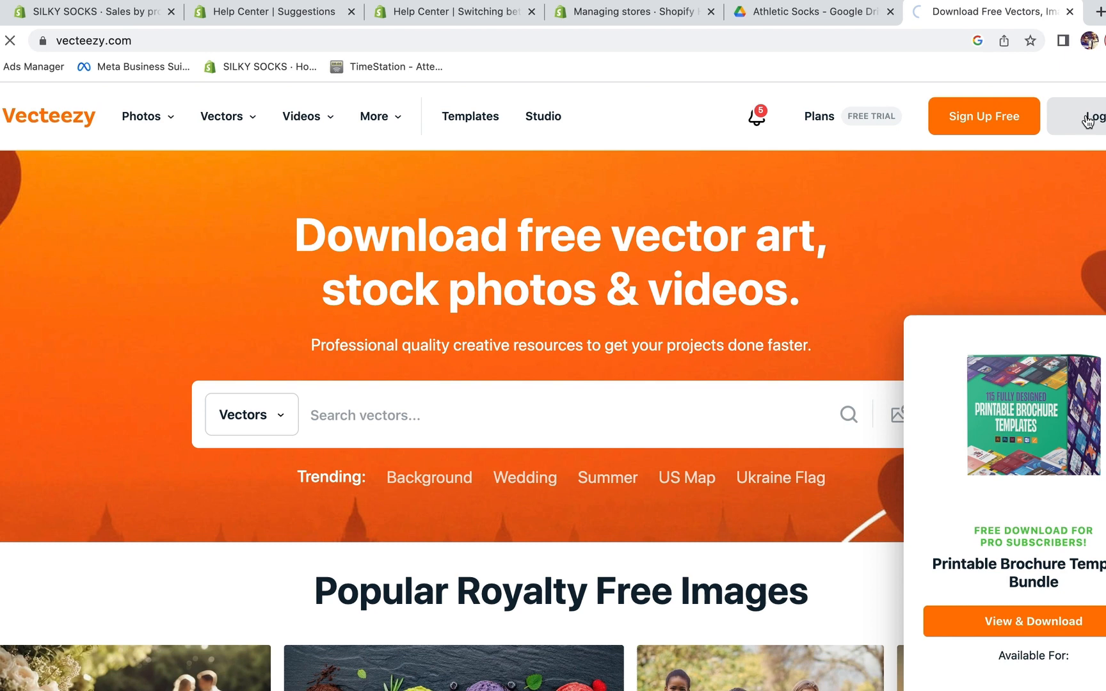
Sign in to Vecteezy with the account e-mail and search vectors for 'You're a beast'
click(1088, 119)
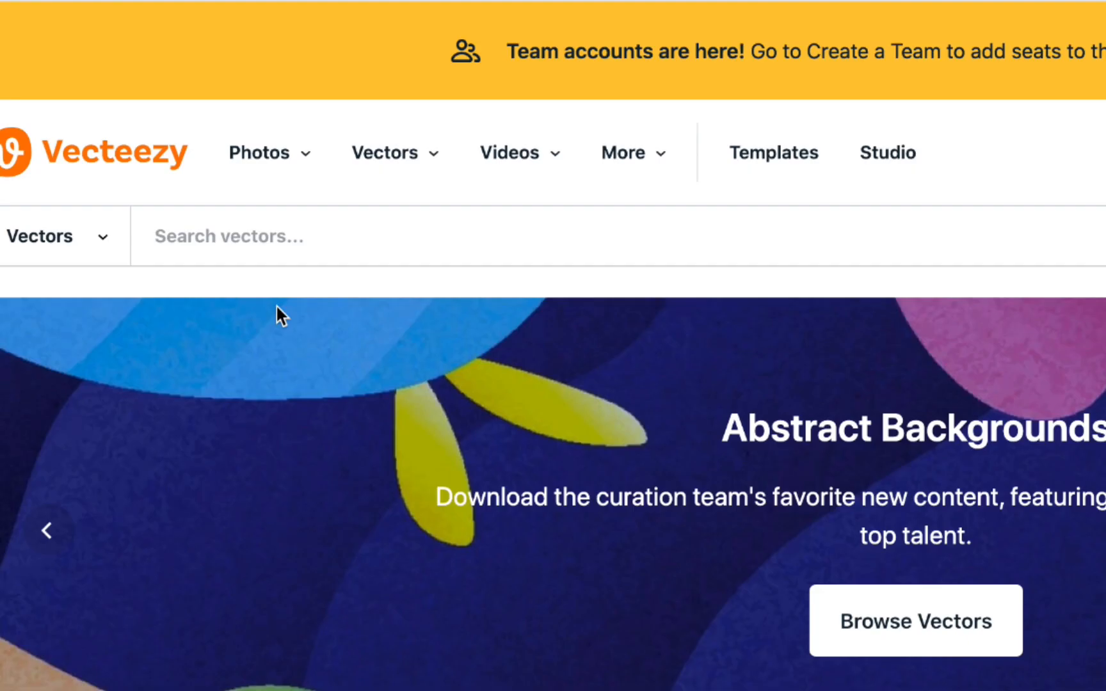
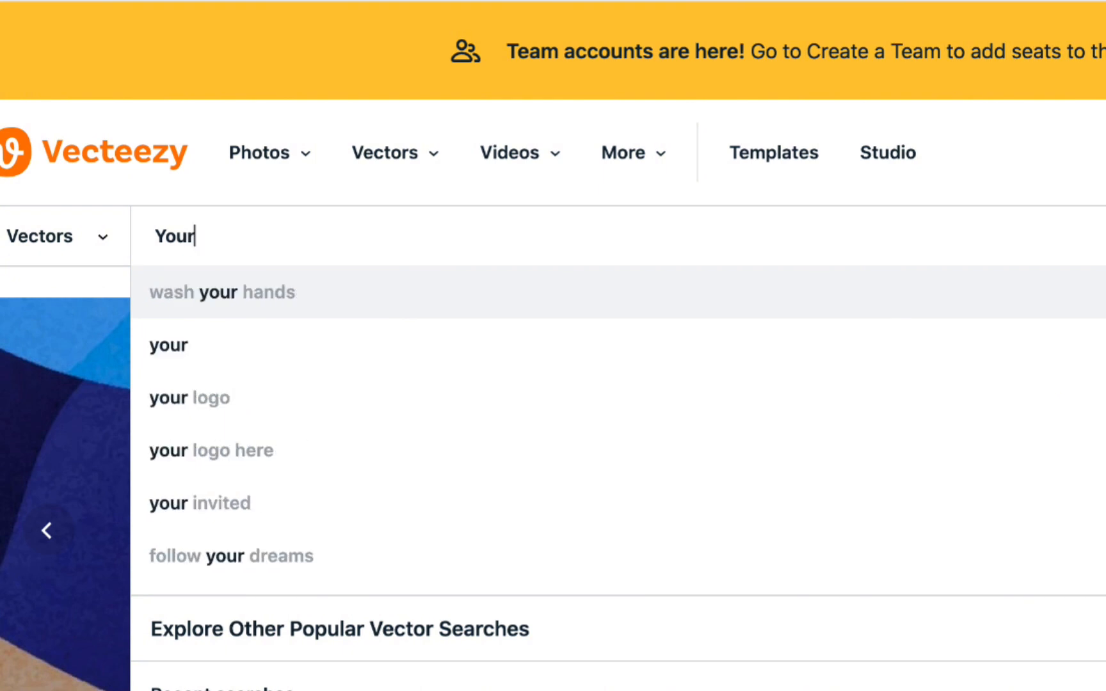
key(BackSpace)
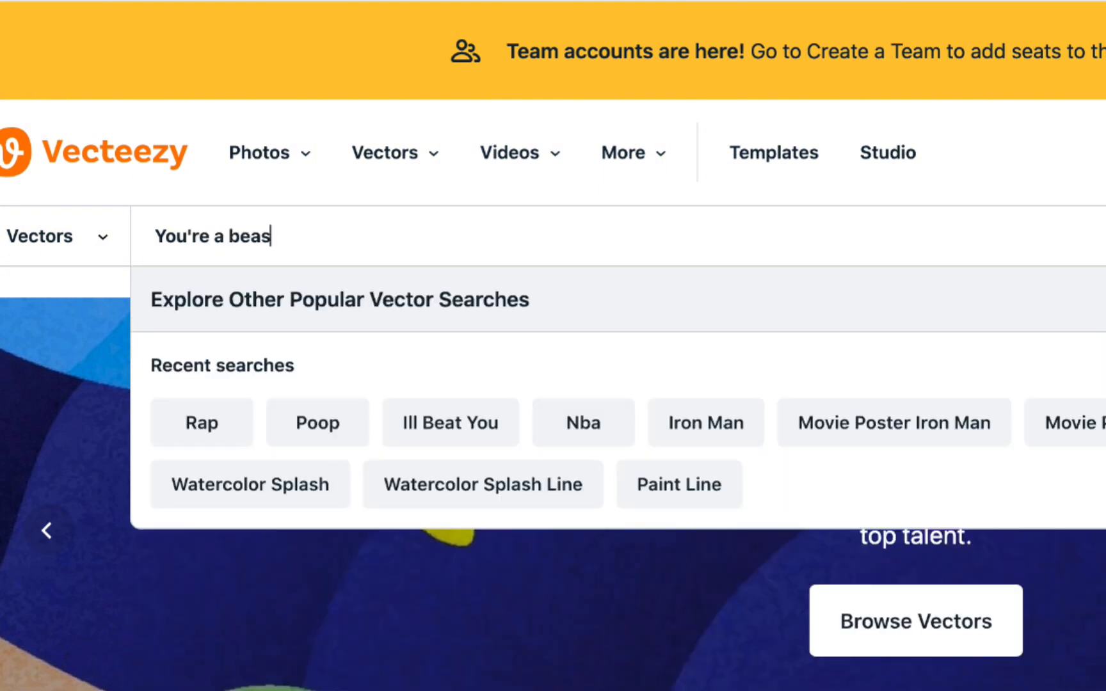
key(Return)
Browse the 'You're a beast' results to find the tiger beanie vector
scroll(341, 397, down, 6)
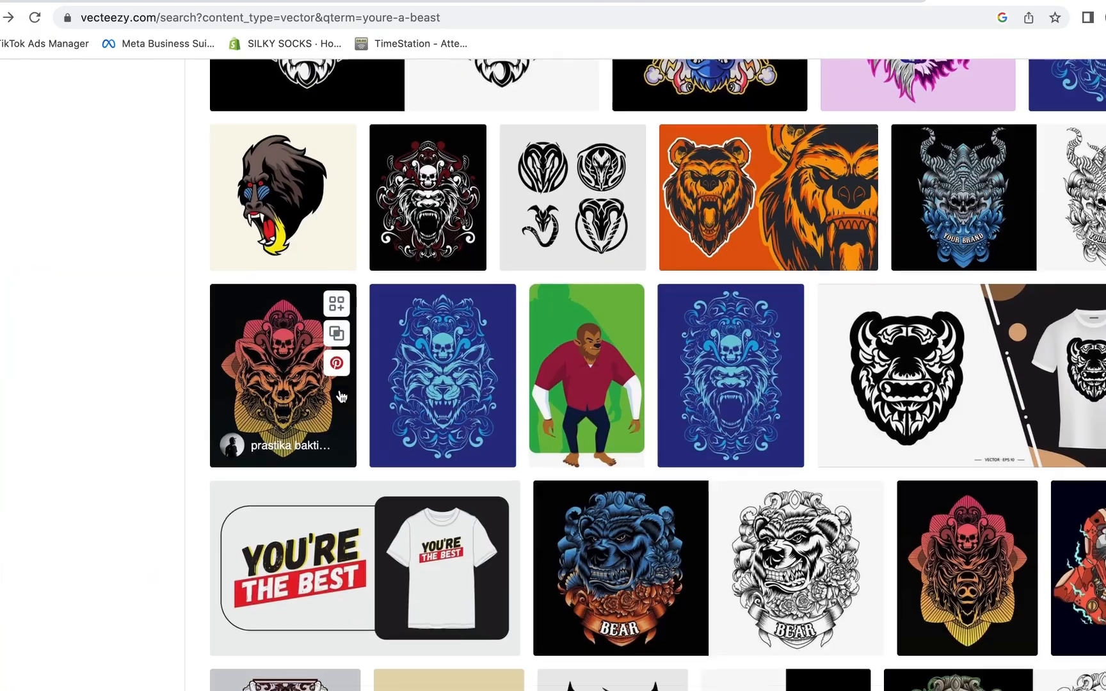
scroll(342, 396, down, 15)
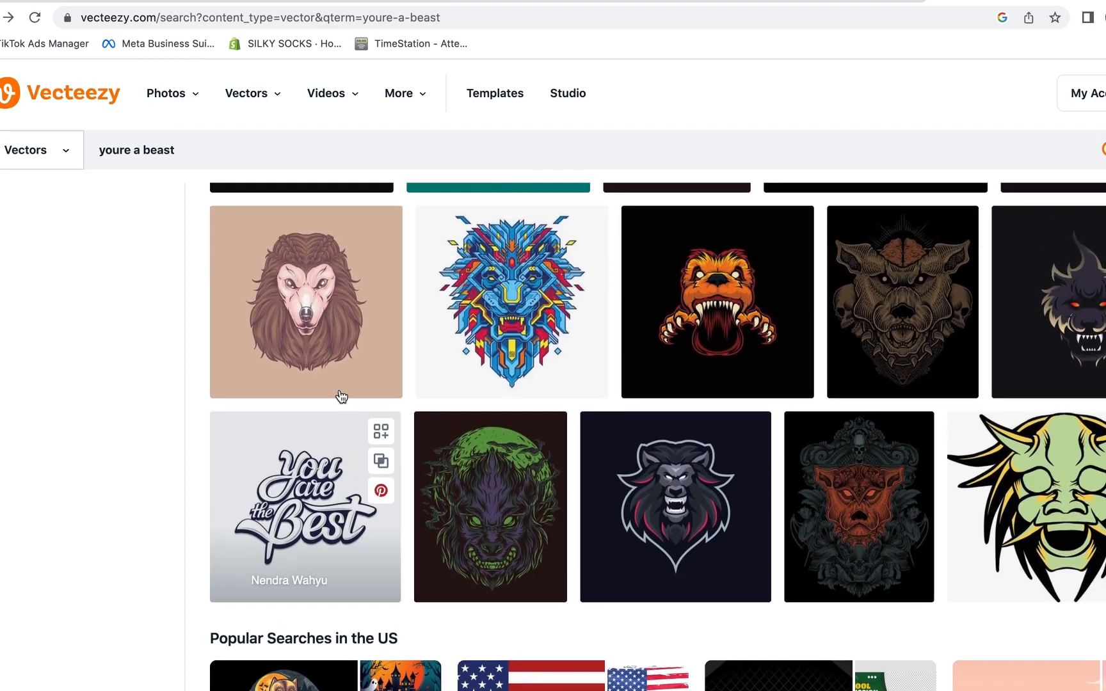
scroll(342, 397, up, 10)
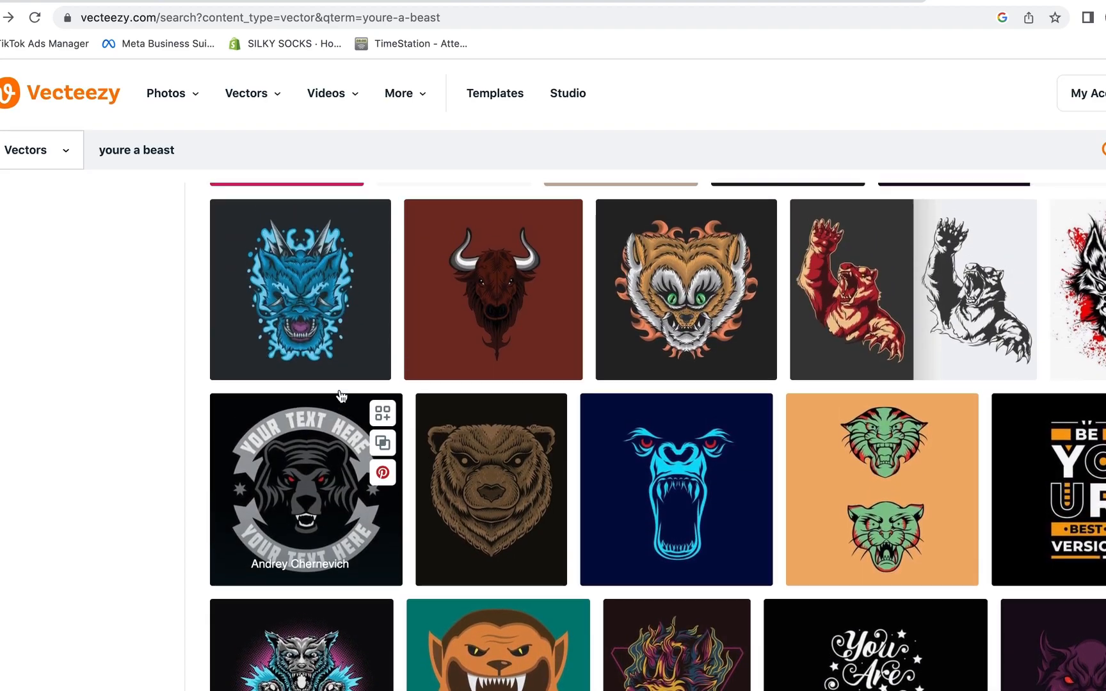
scroll(341, 397, up, 4)
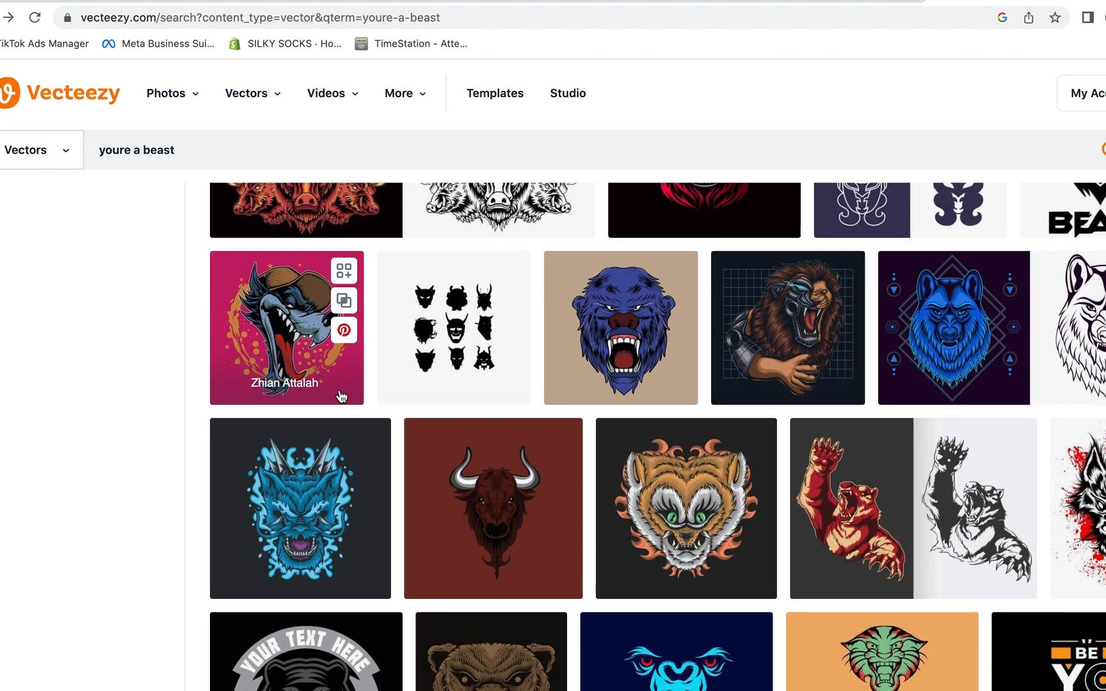
scroll(341, 397, up, 10)
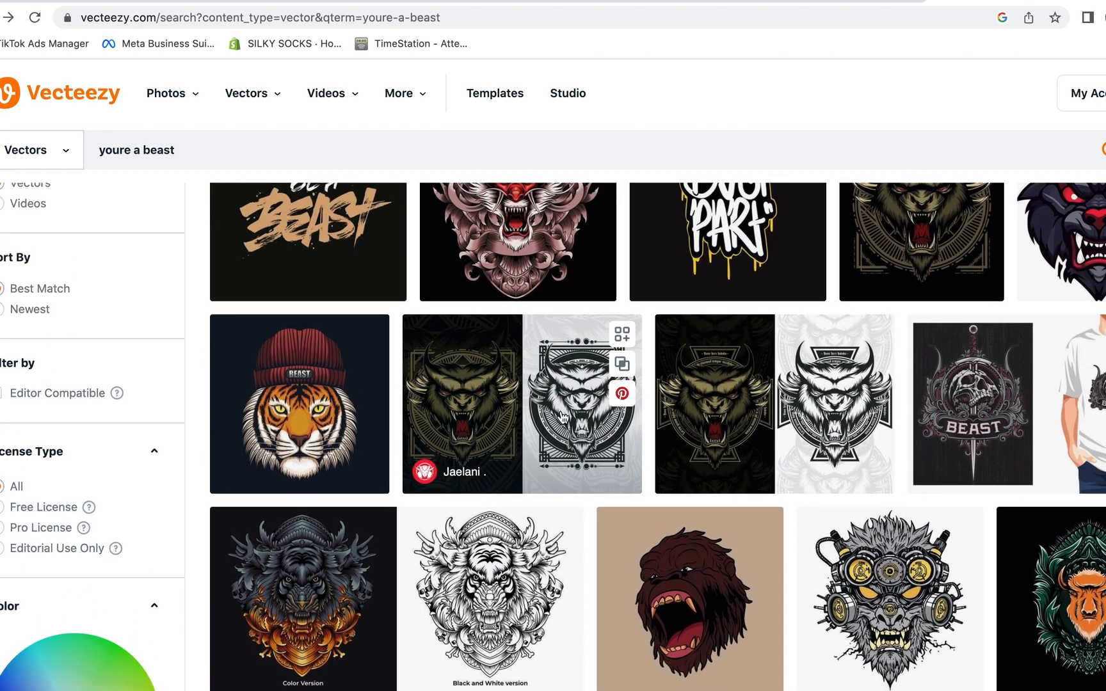
scroll(562, 417, up, 3)
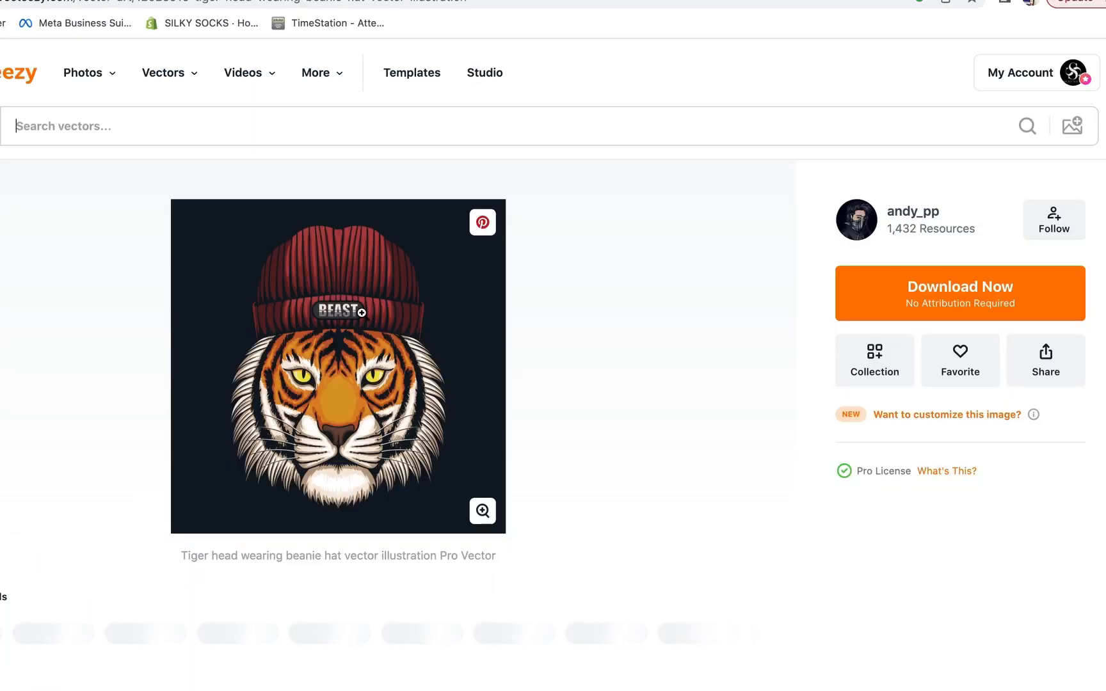
scroll(361, 312, down, 8)
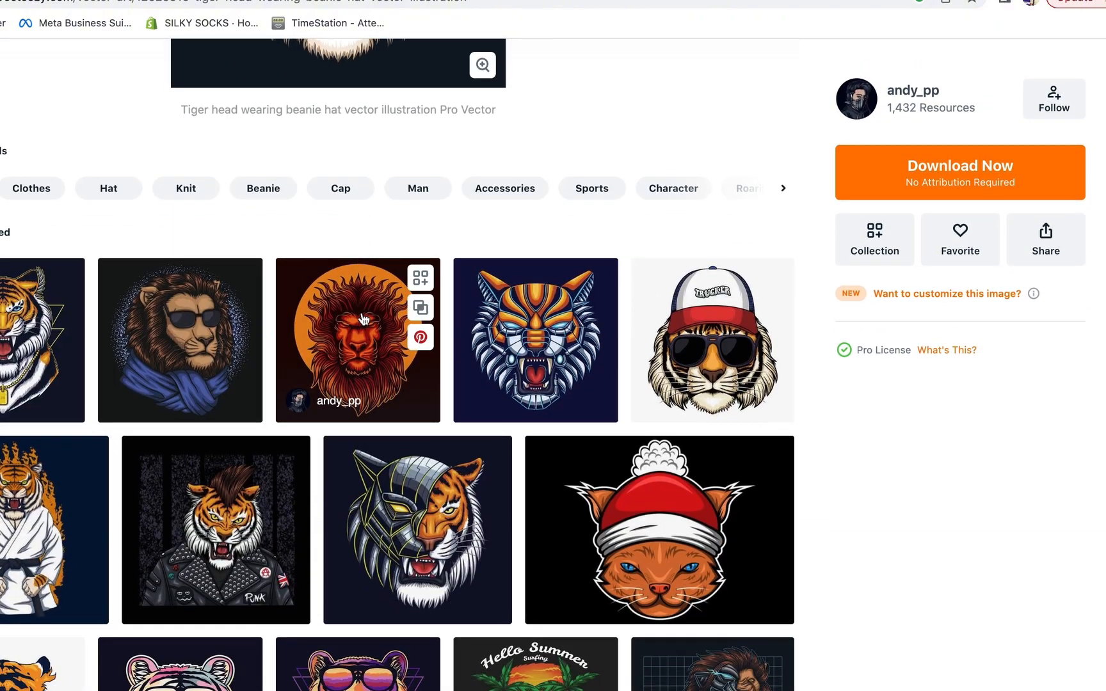
scroll(667, 133, down, 2)
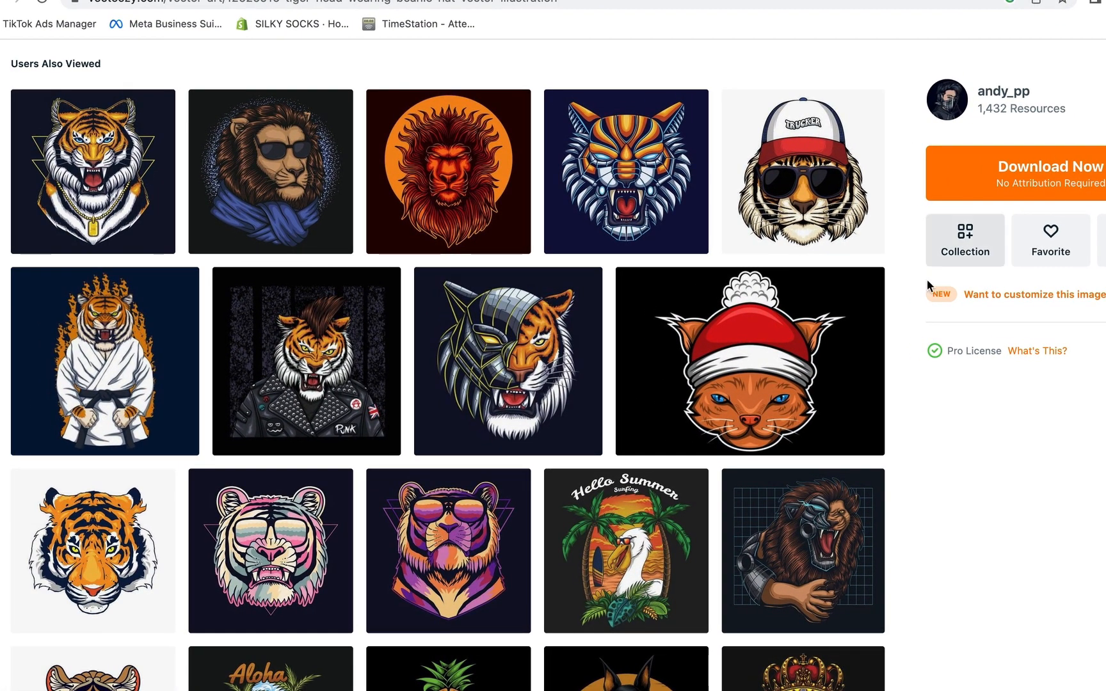
scroll(833, 284, down, 1)
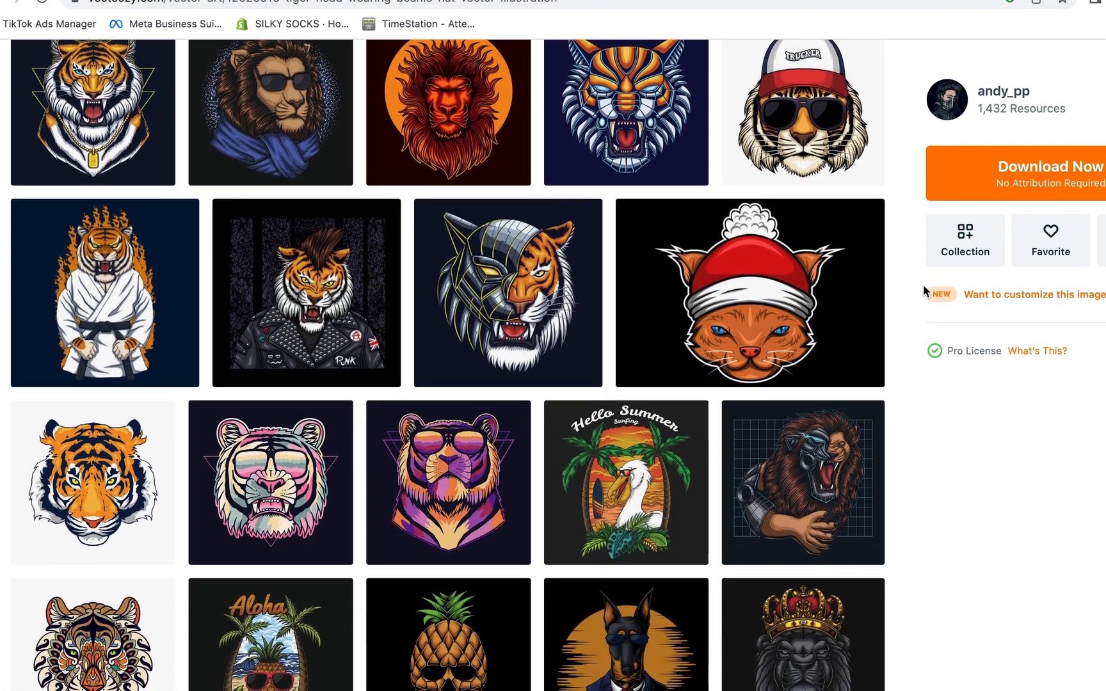
scroll(923, 286, down, 8)
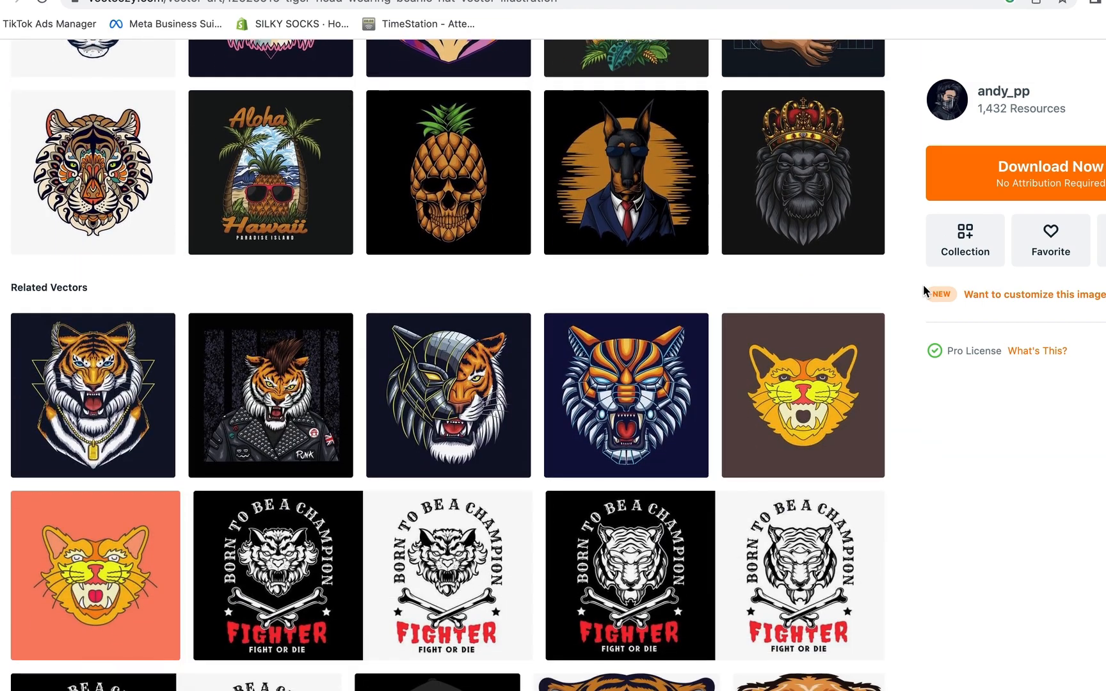
scroll(923, 286, up, 13)
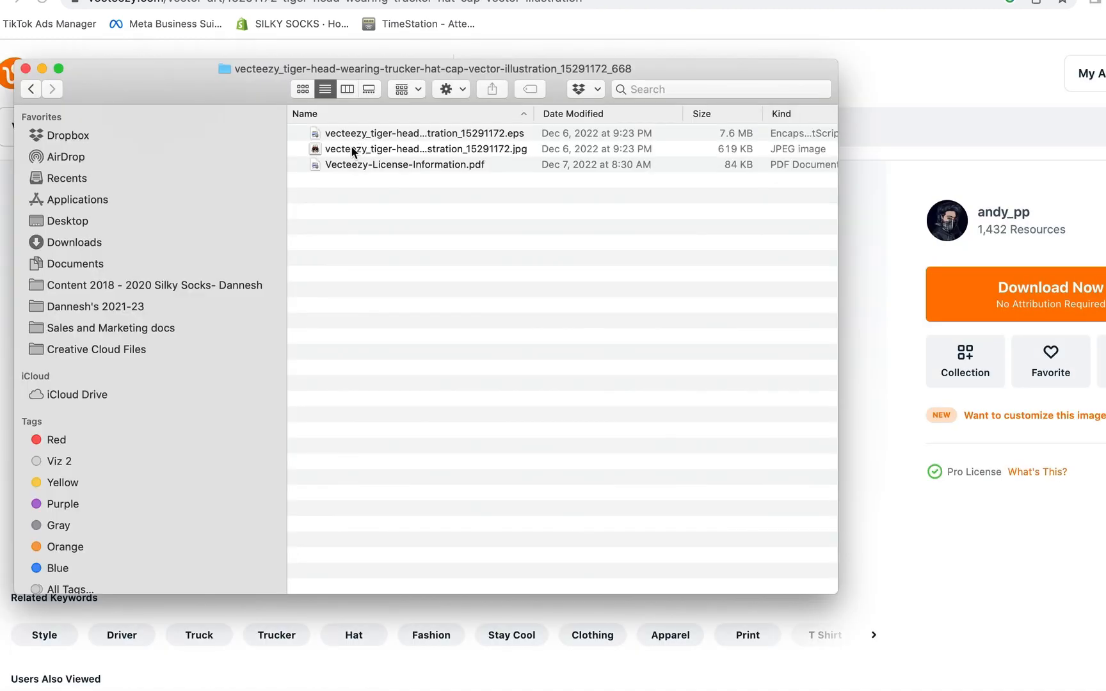
Open the downloaded tiger trucker-hat JPG from Finder in Adobe Photoshop 2021
click(352, 148)
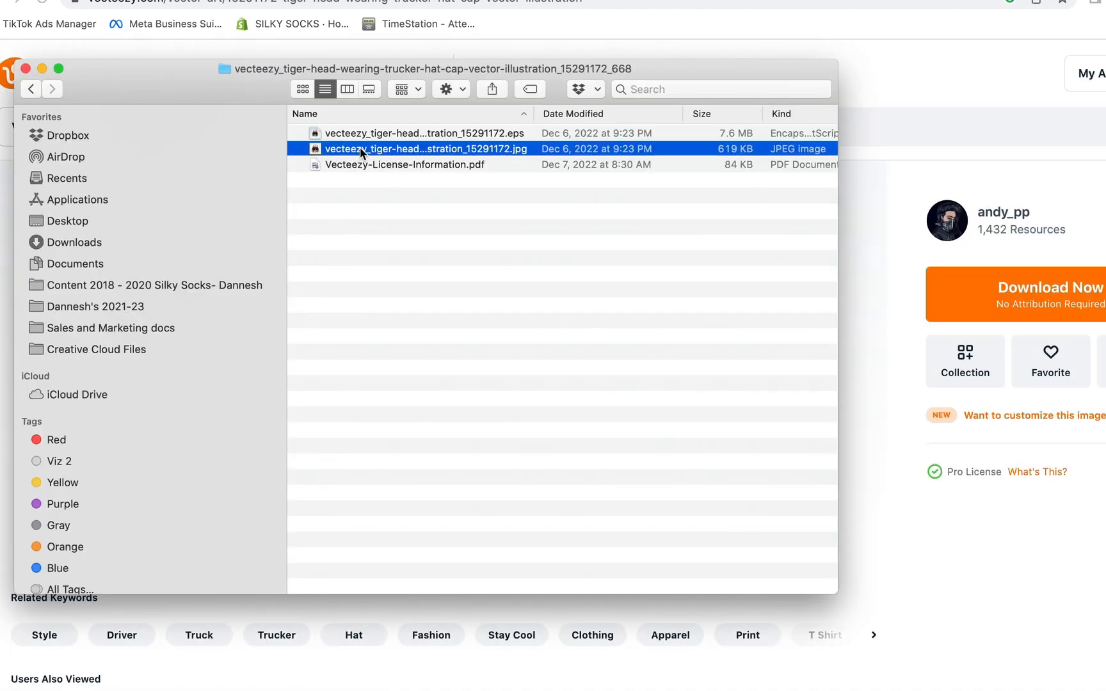
click(361, 149)
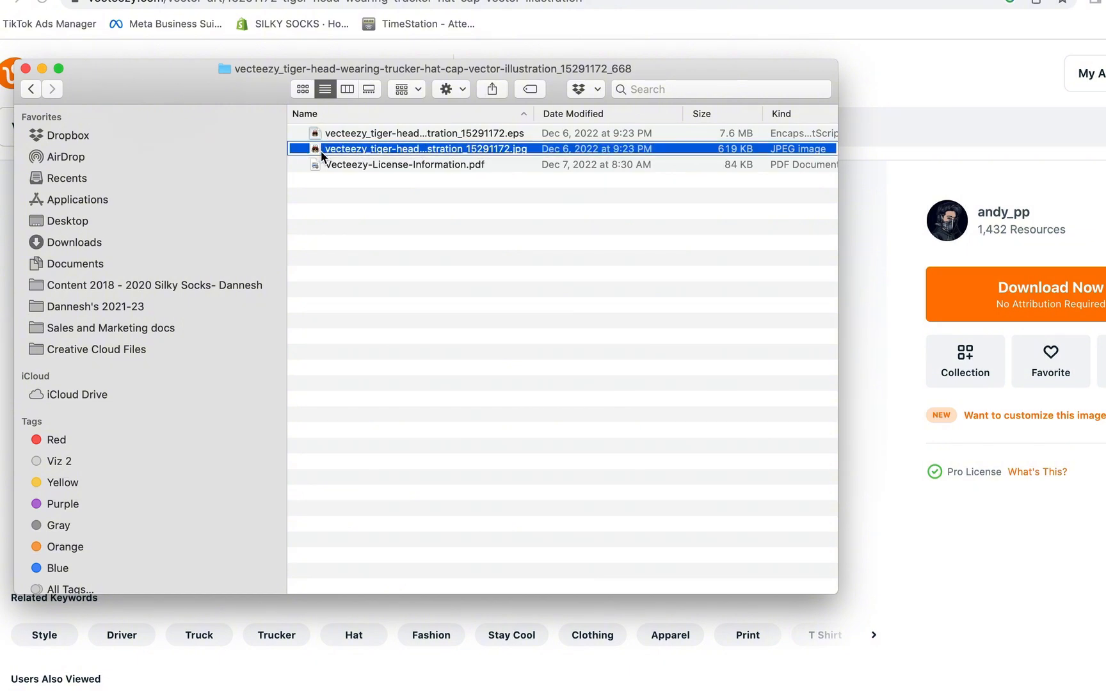
right_click(320, 151)
mouse_move(555, 178)
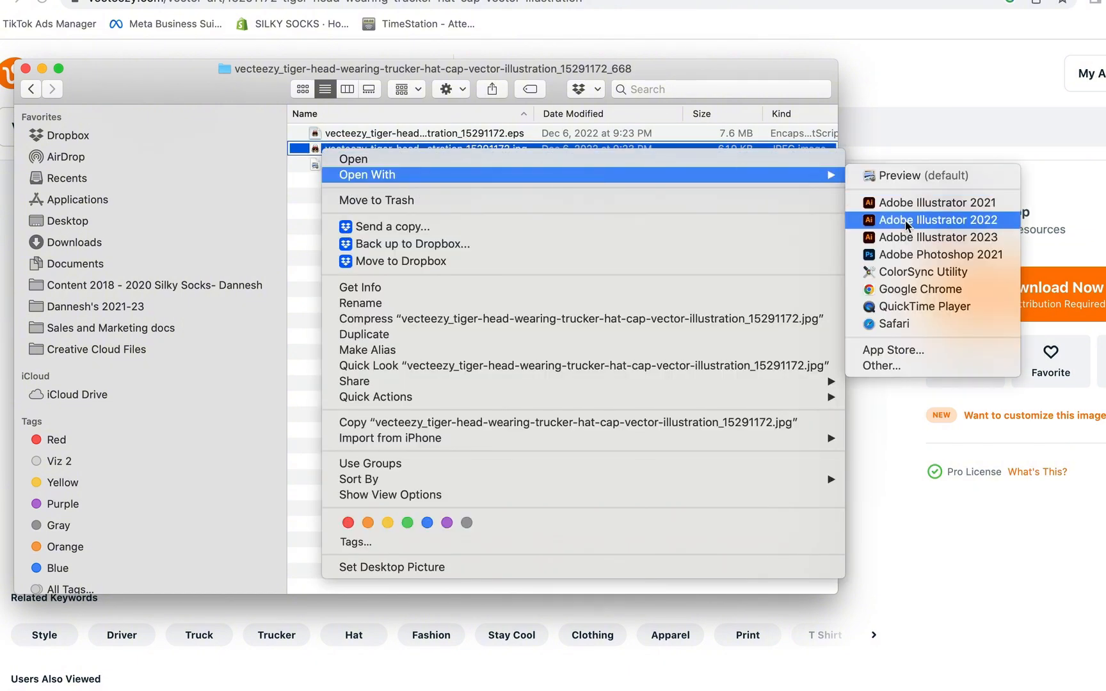
click(918, 255)
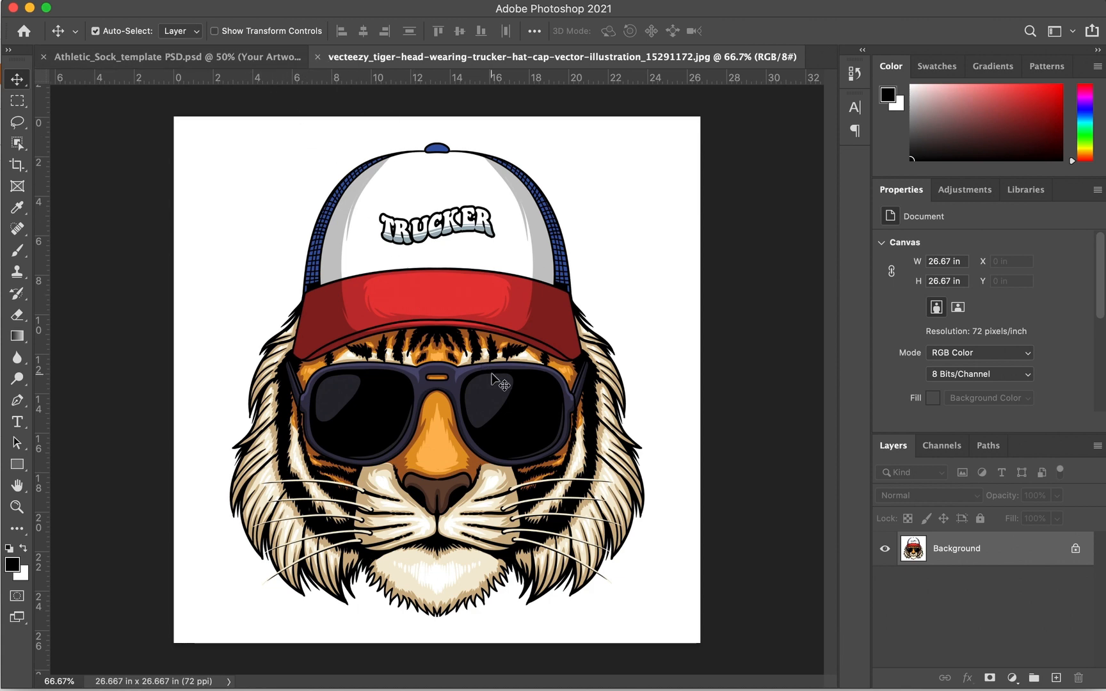
Copy the whole tiger image and paste it into the sock template over the left sock
click(1076, 548)
key(super+a)
key(super+c)
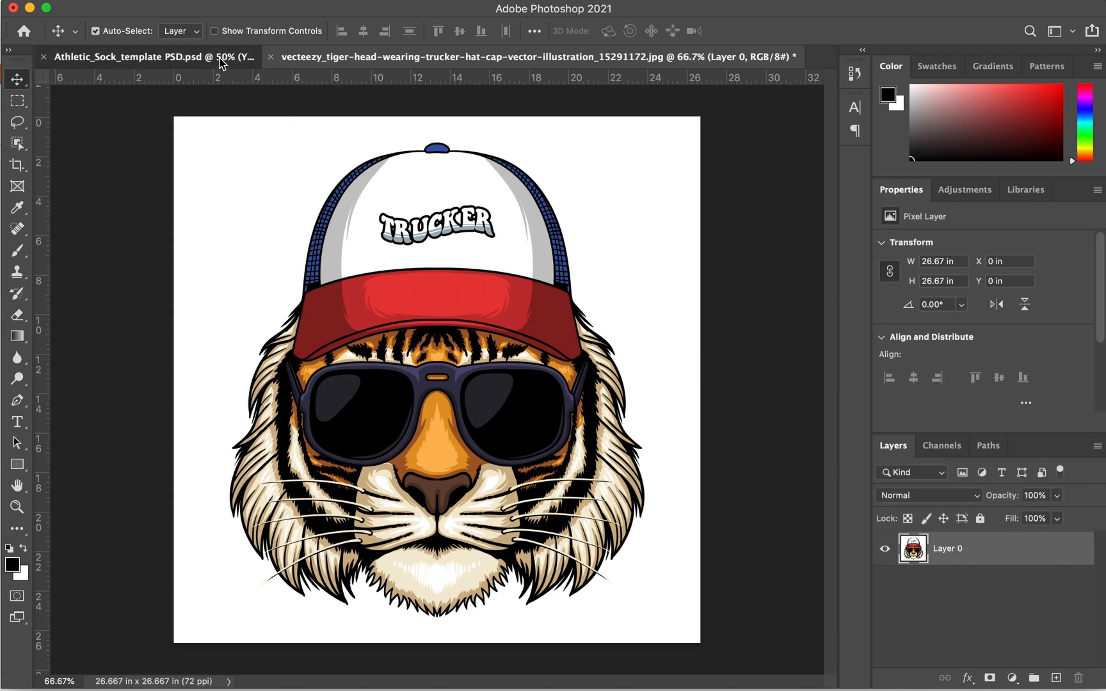
click(217, 60)
key(super+v)
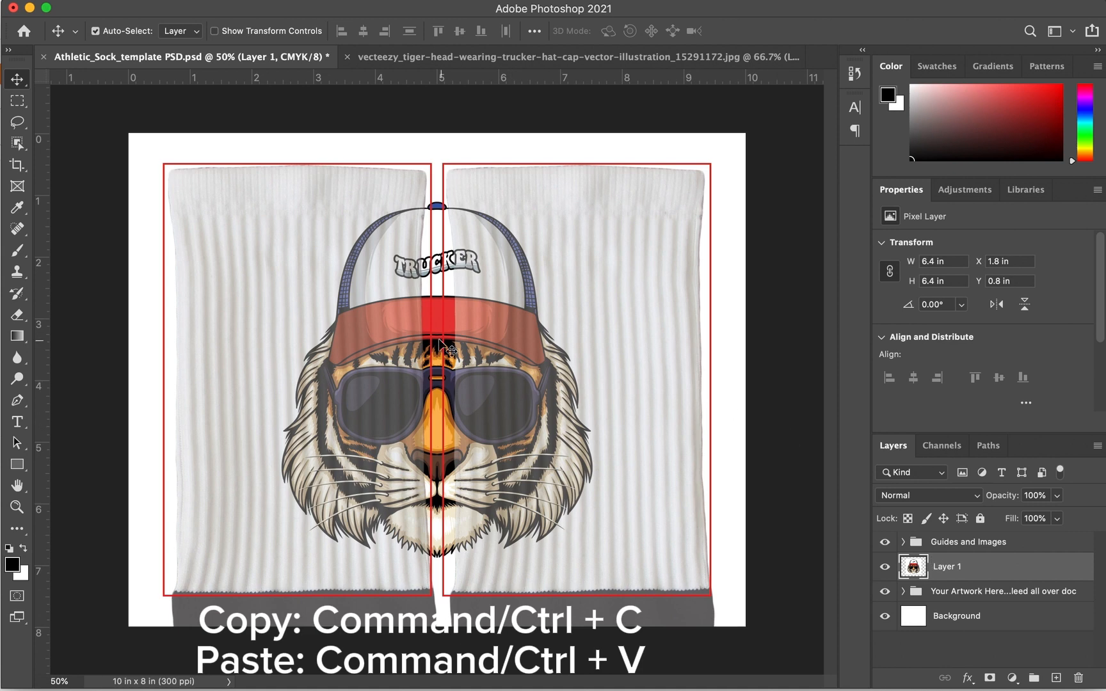
drag(411, 337, 284, 336)
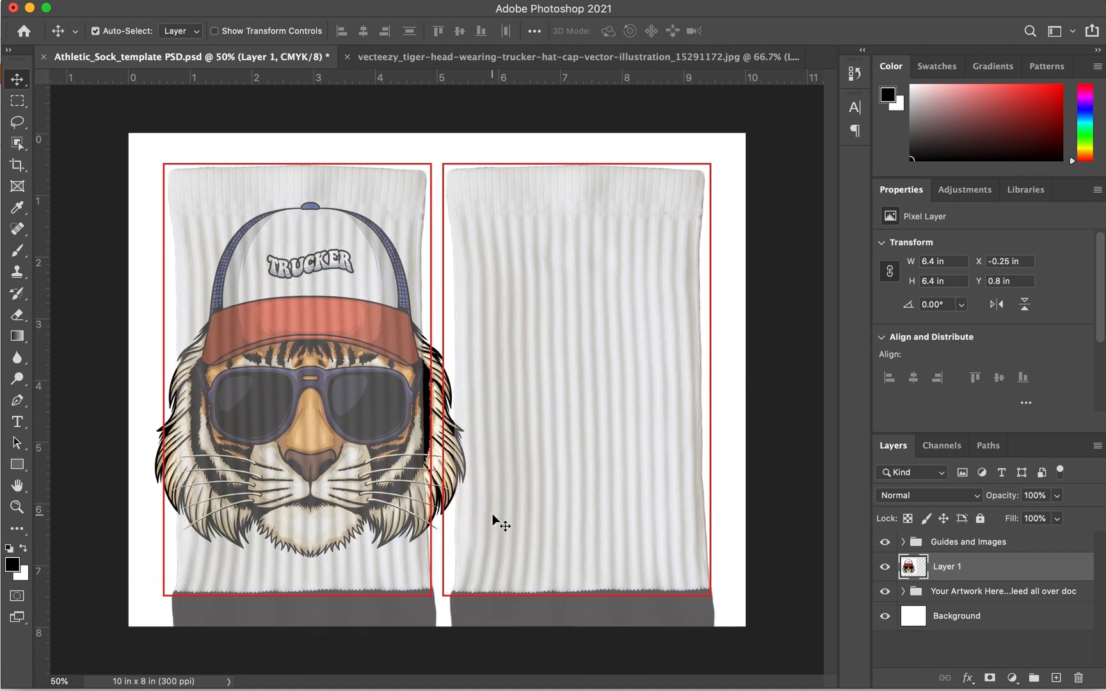
Scale the tiger to about 56.51% on the left sock and move Layer 1 above Guides and Images
key(super+t)
drag(508, 576, 336, 409)
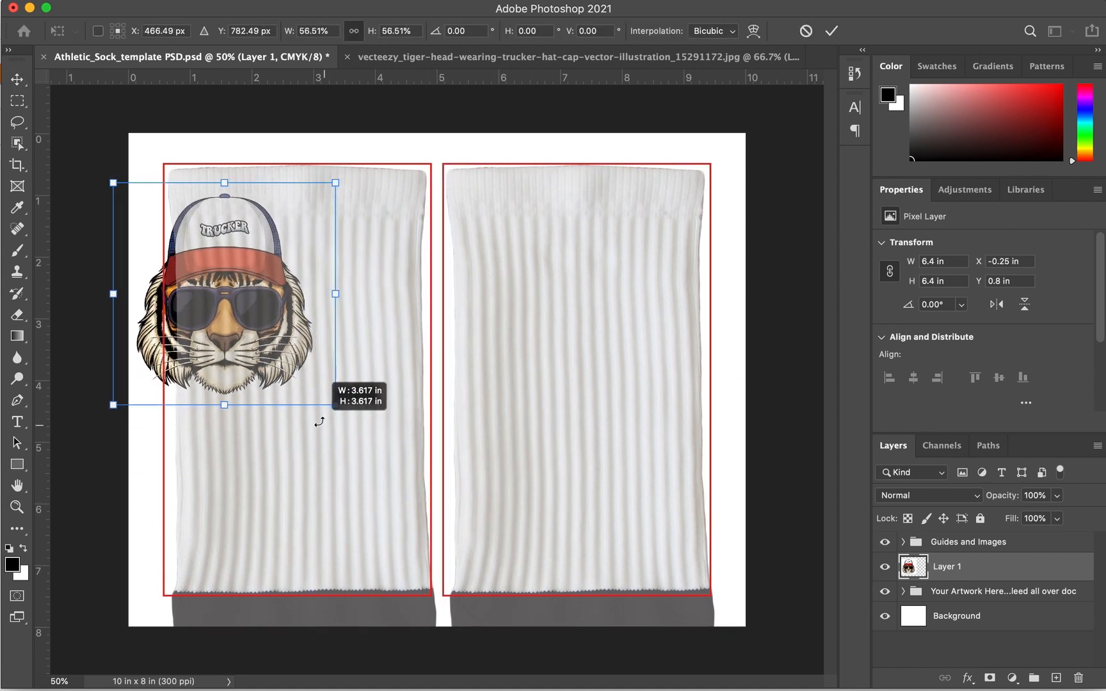
drag(260, 352, 331, 415)
key(Return)
click(306, 398)
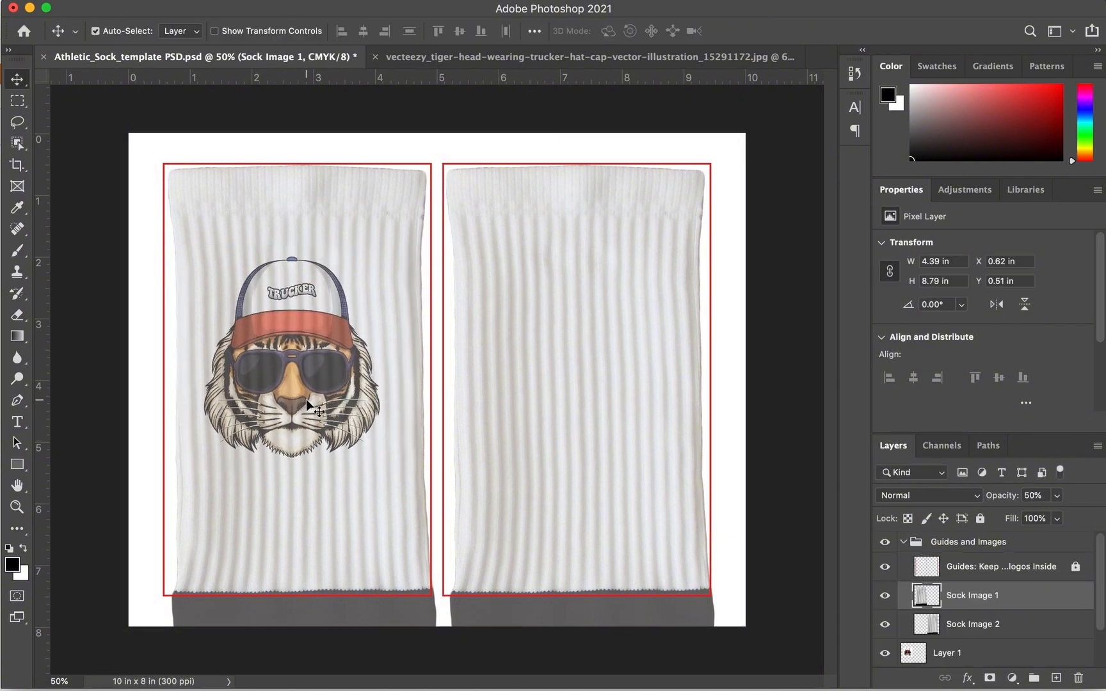
click(903, 542)
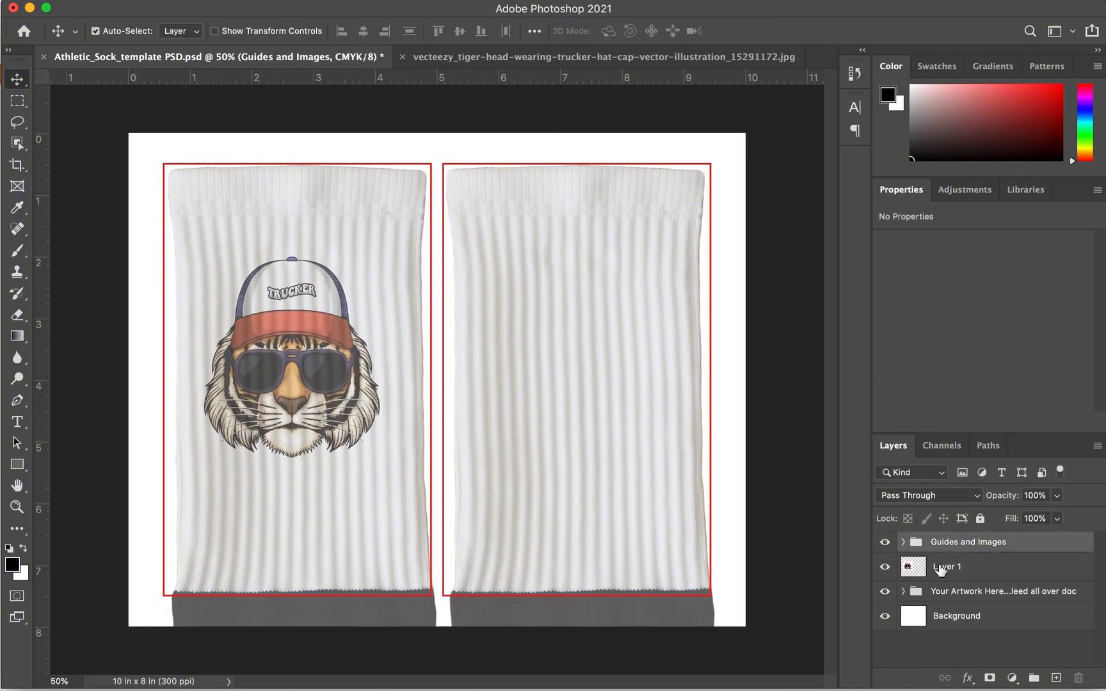
drag(938, 569, 954, 540)
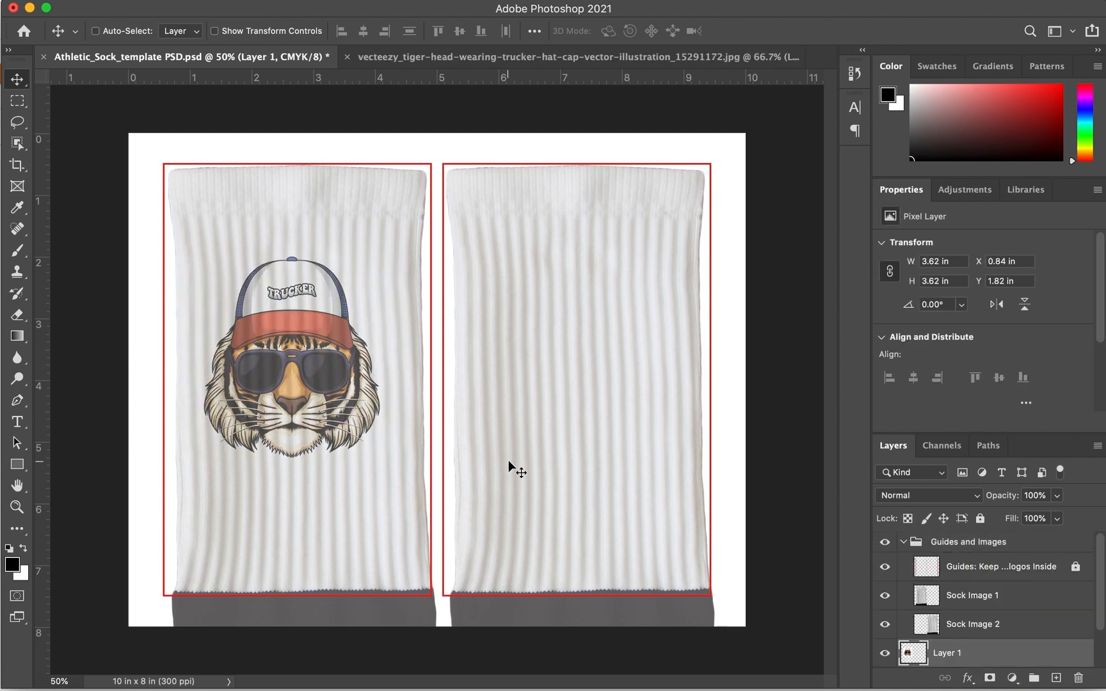
Paste a second tiger onto the right sock and hide the Guides and Images group
key(super+v)
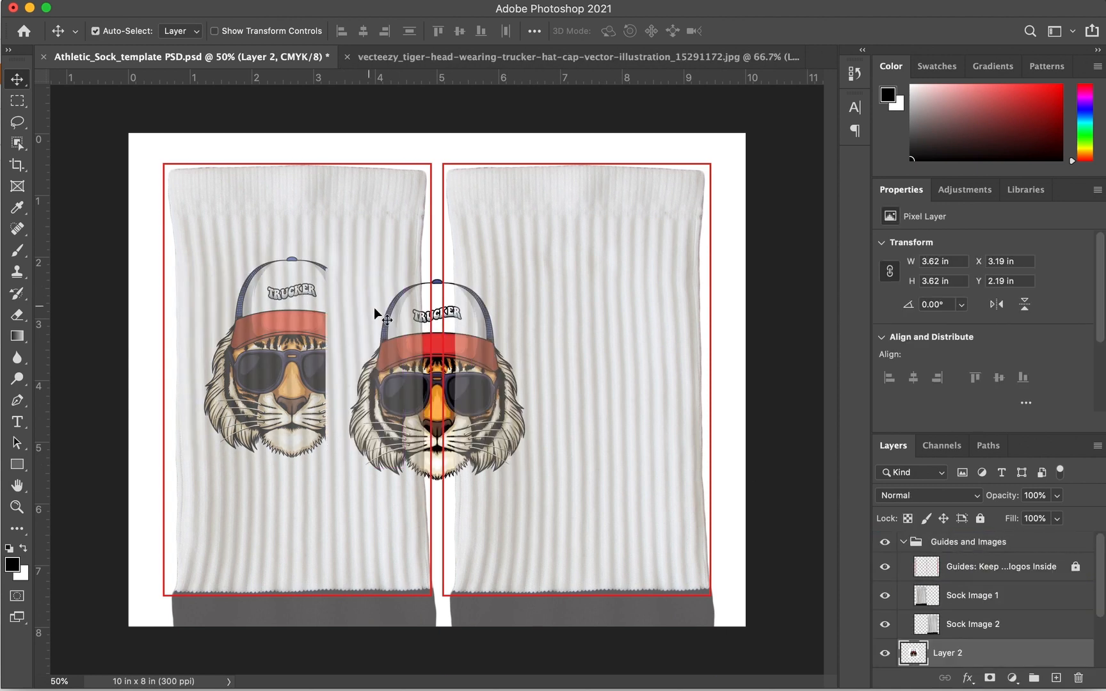
drag(452, 330, 573, 313)
click(970, 625)
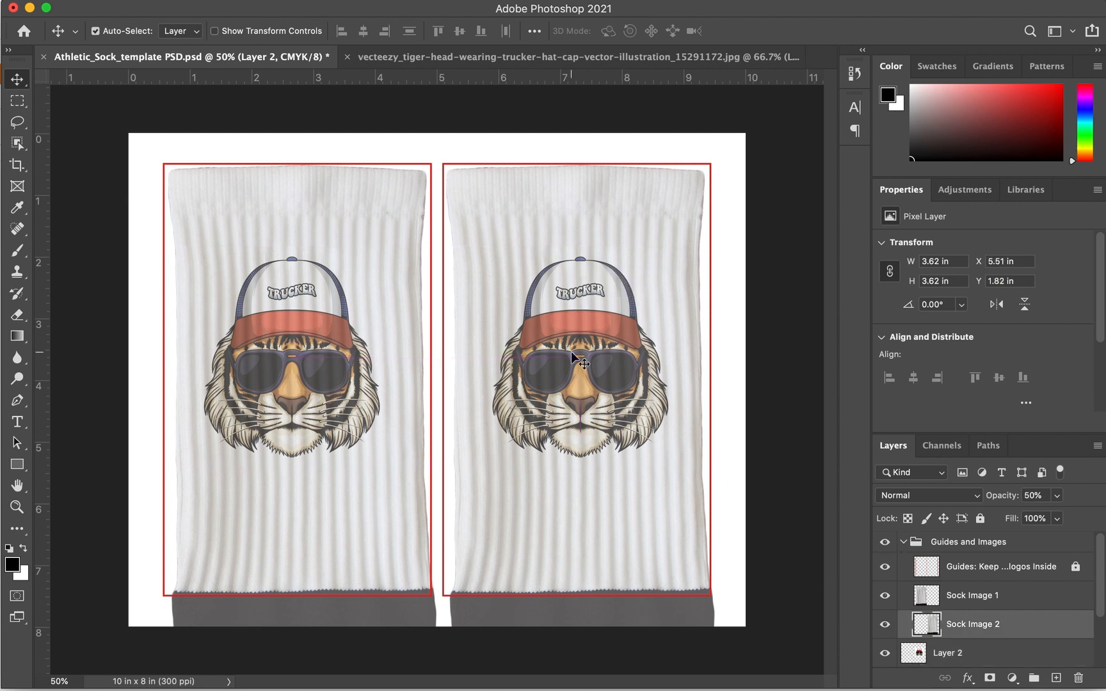
shift+click(316, 346)
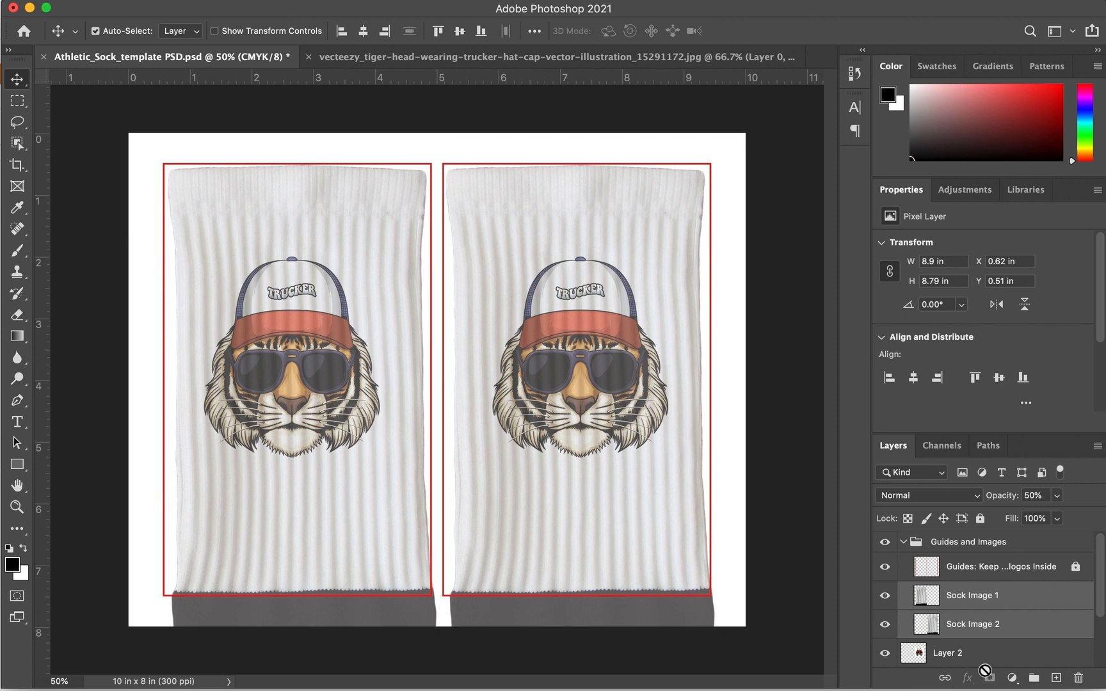
click(961, 653)
click(886, 544)
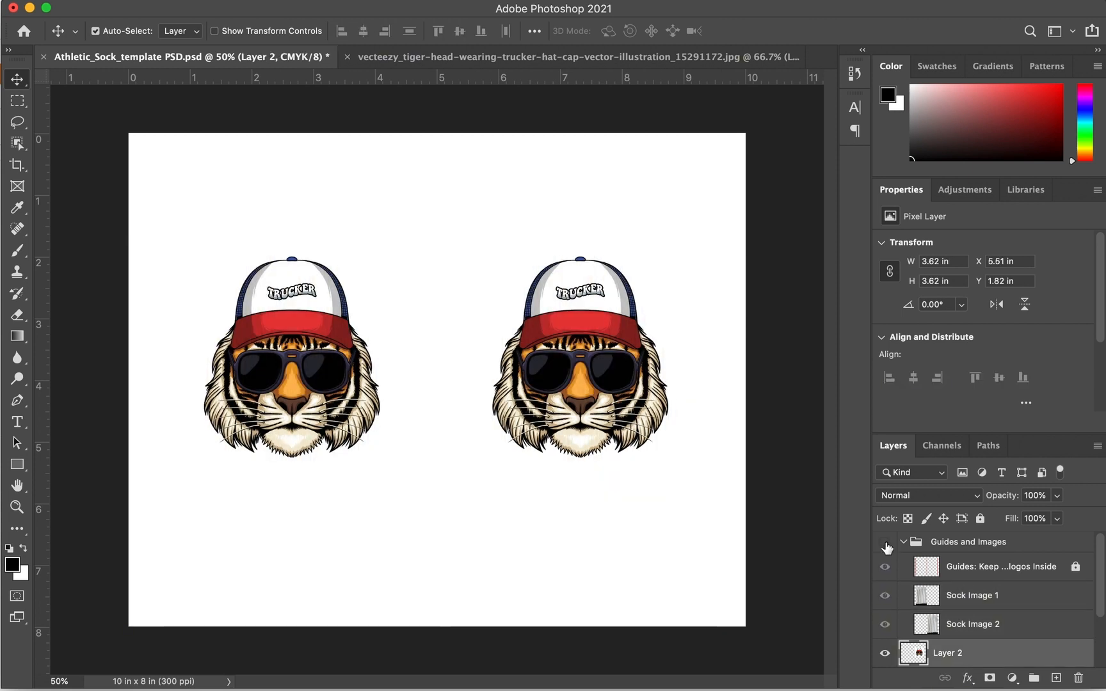
Show the Guides and Images group again and nudge both tiger layers lower on the socks
click(886, 545)
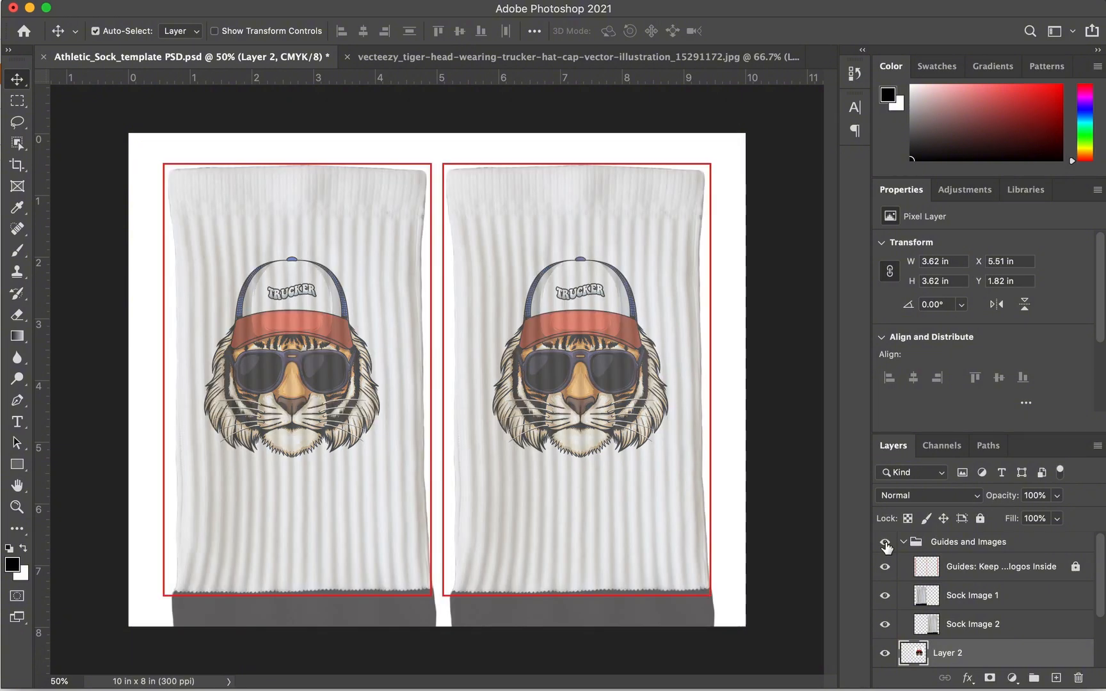
click(538, 348)
shift+click(317, 347)
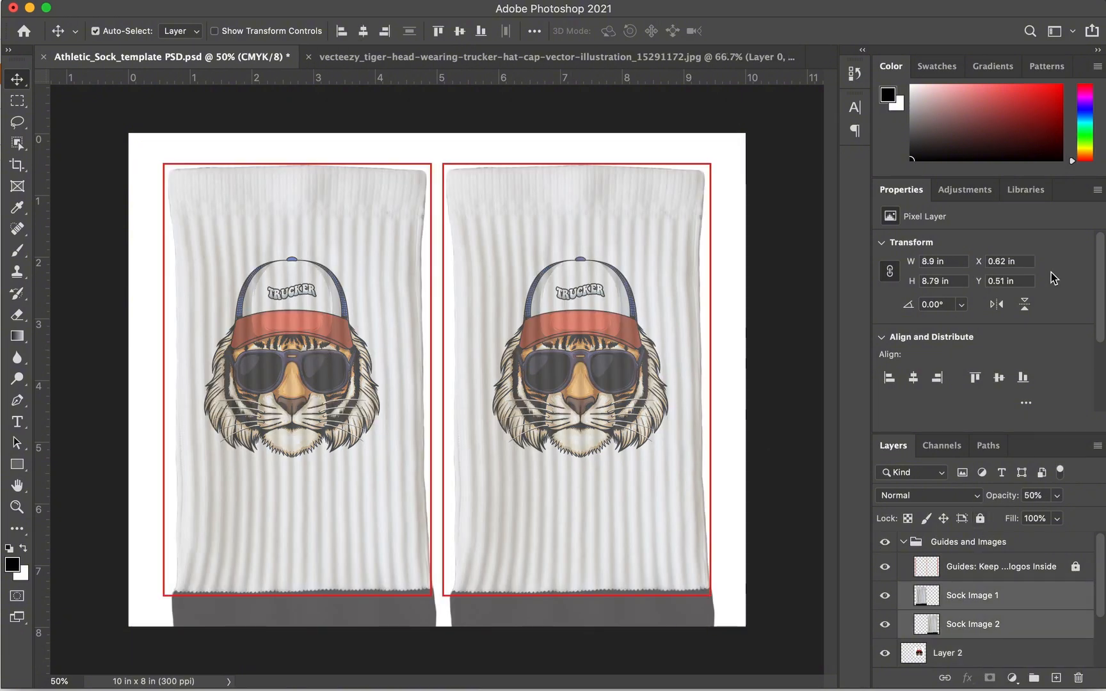
click(1024, 652)
scroll(1018, 640, down, 3)
shift+click(1010, 609)
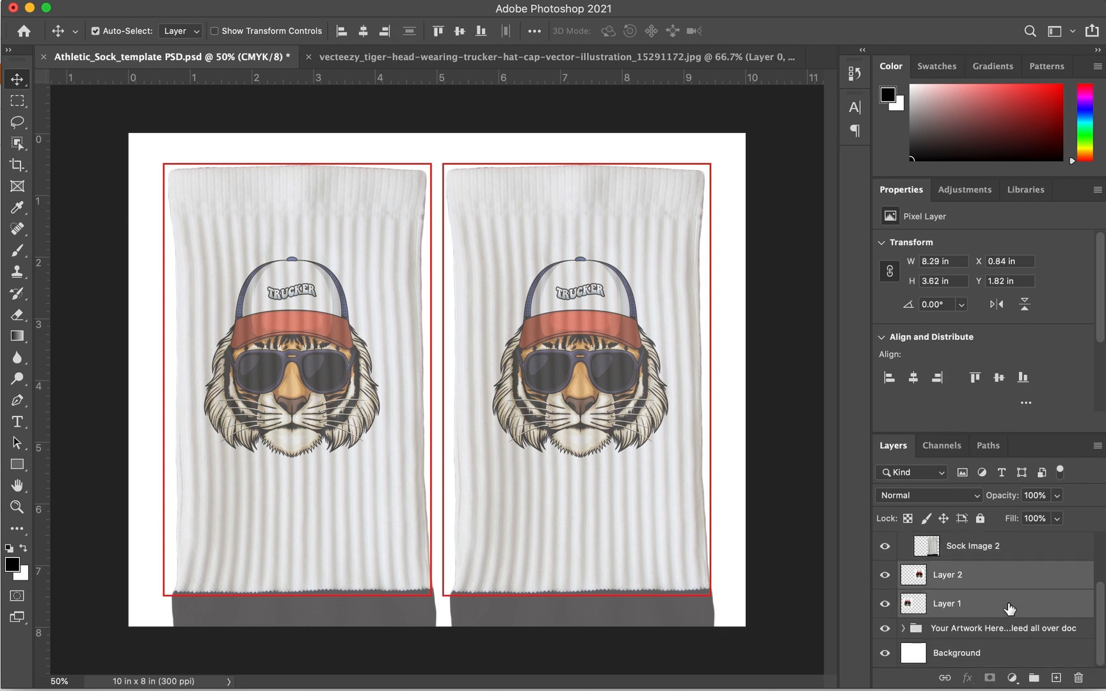
key(shift+Down)
key(shift+Down)
key(shift+Down)
key(shift+Down)
key(shift+Down)
key(shift+Down)
key(shift+Down)
key(shift+Down)
key(shift+Down)
key(shift+Down)
key(shift+Down)
key(shift+Down)
key(shift+Down)
key(shift+Down)
key(shift+Down)
key(shift+Down)
key(shift+Down)
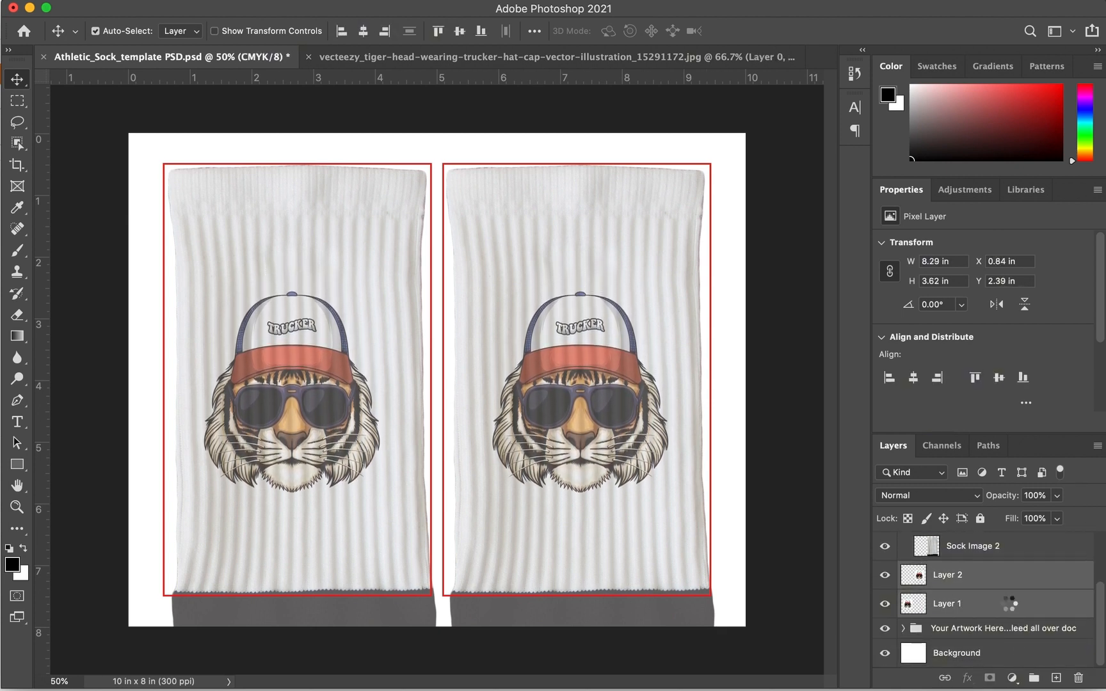
key(shift+Down)
key(shift+Down)
key(shift+Down)
key(shift+Down)
key(shift+Down)
key(shift+Down)
key(shift+Down)
key(shift+Down)
key(shift+Down)
key(shift+Down)
key(shift+Down)
key(shift+Down)
key(shift+Down)
key(shift+Down)
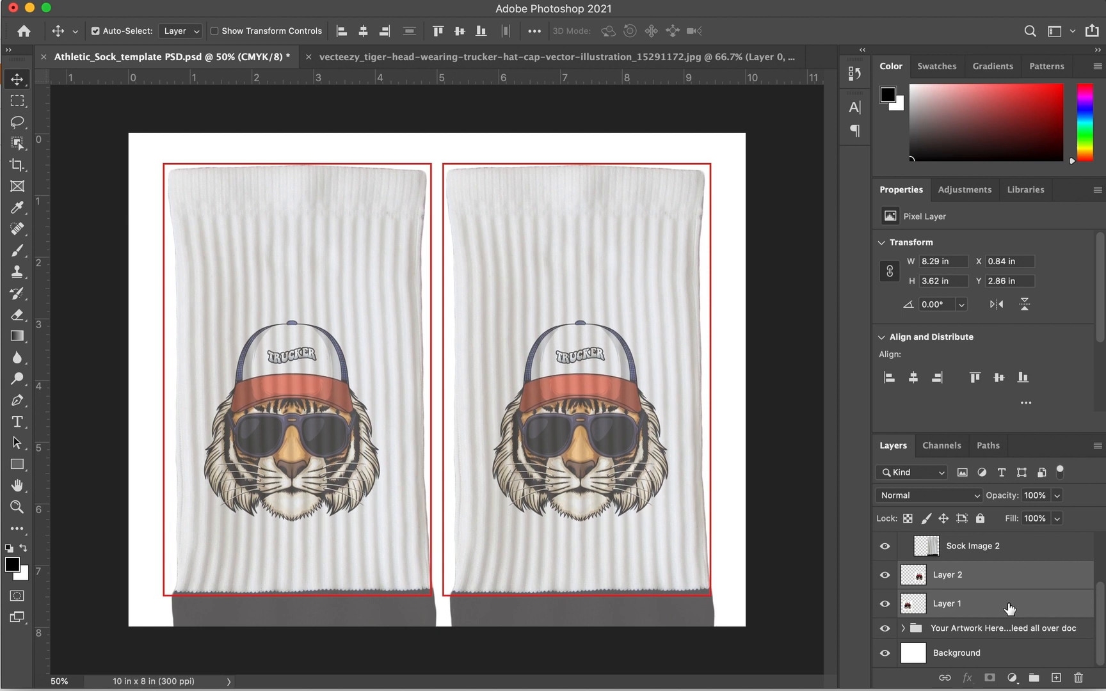
key(shift+Up)
key(shift+Up)
key(shift+Up)
key(shift+Up)
key(shift+Up)
Hide Sock Image 1 and Sock Image 2 so the tigers show on white
scroll(945, 589, up, 3)
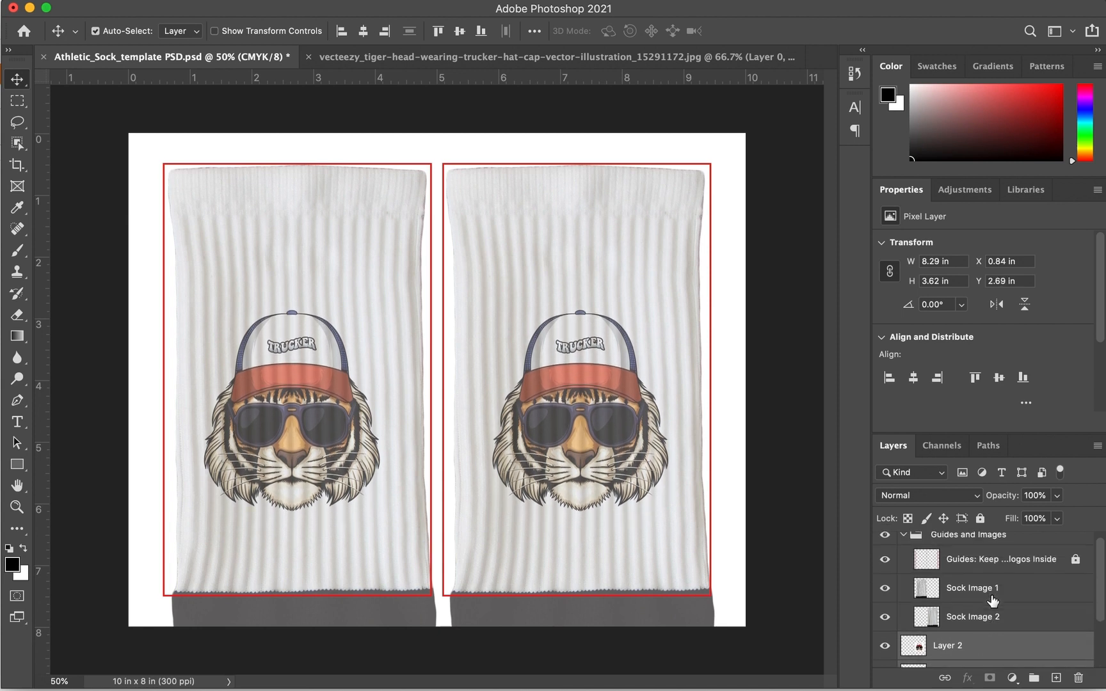
click(885, 596)
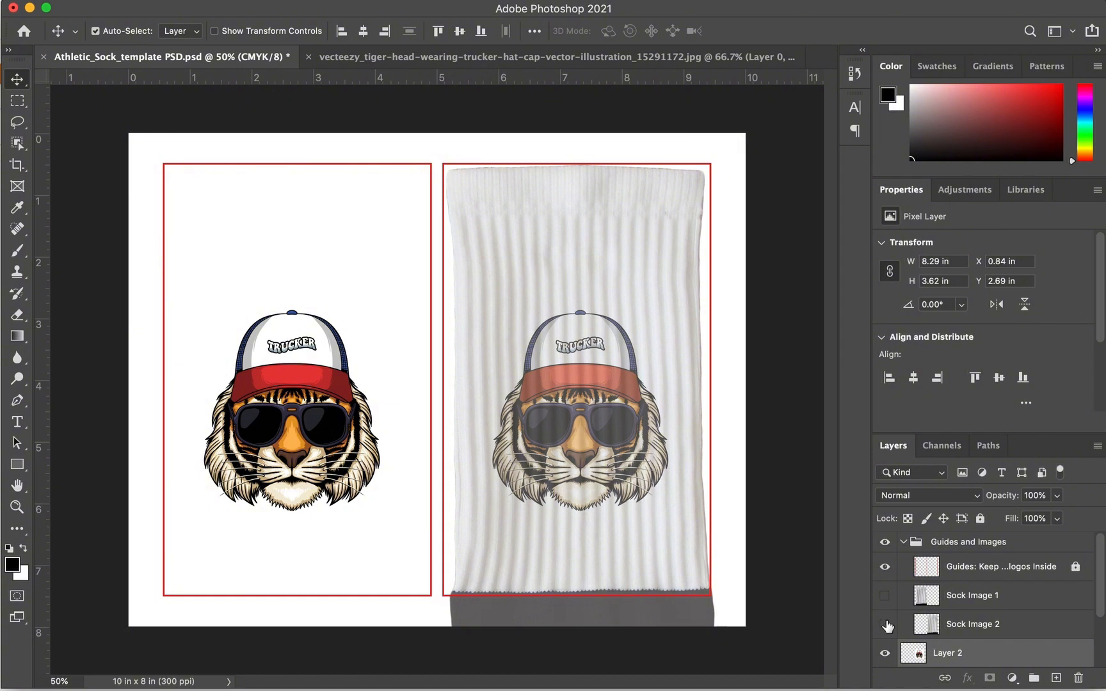
click(886, 625)
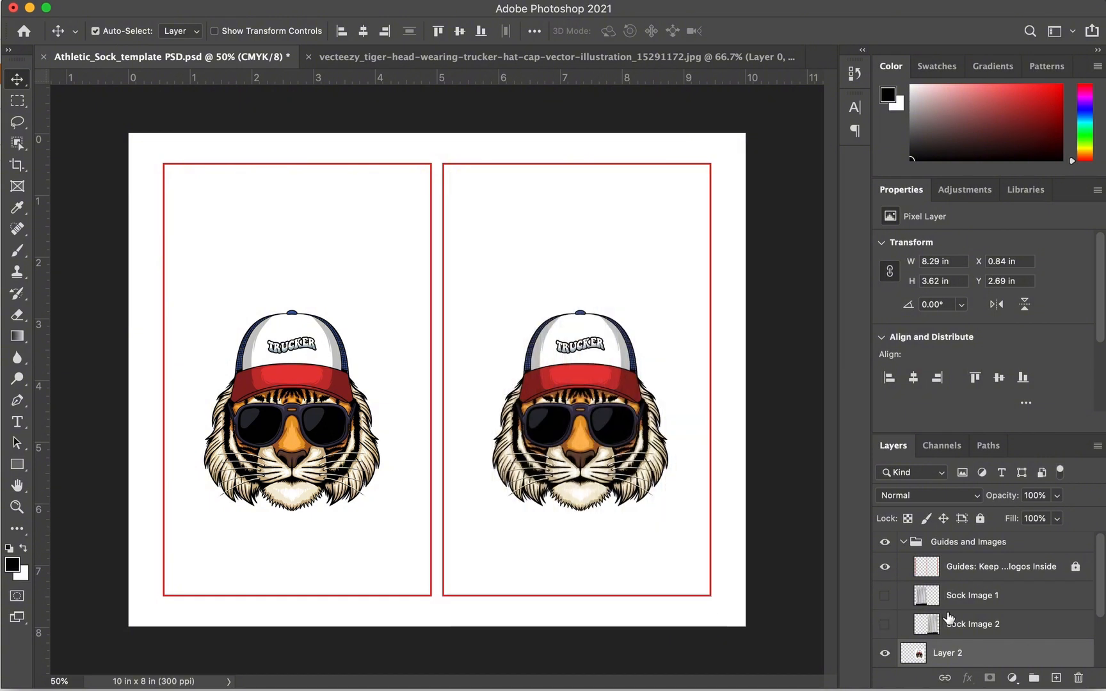
scroll(937, 605, down, 3)
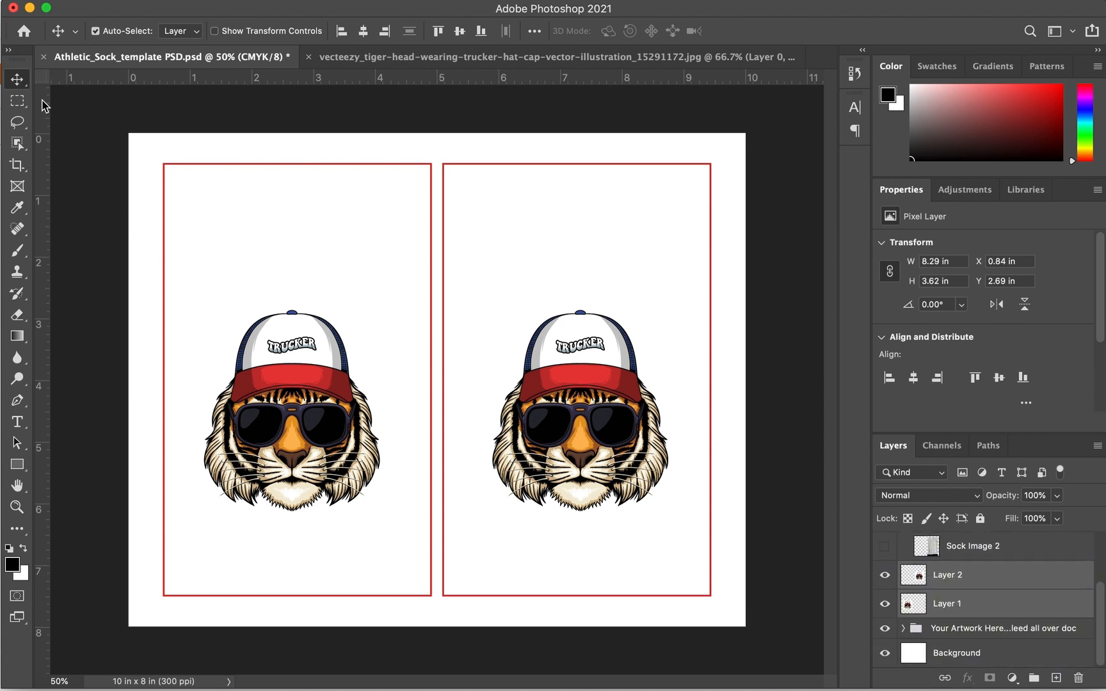
Type the heading 'You're a Beast' and move it into the left red box
click(18, 422)
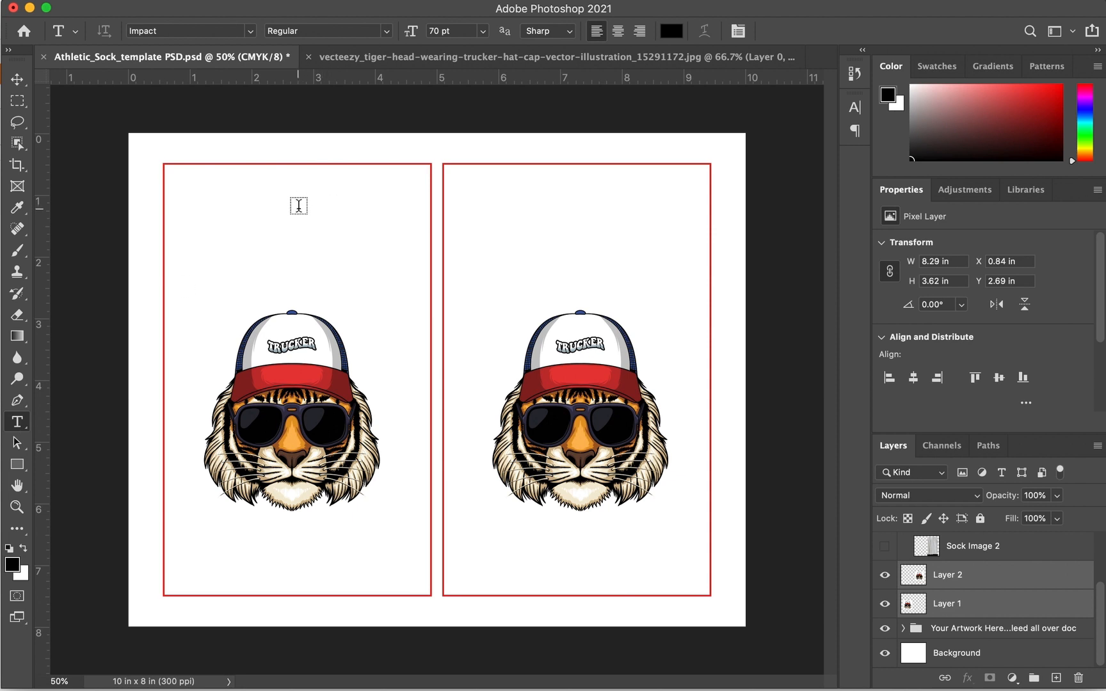
click(298, 212)
text(Youre)
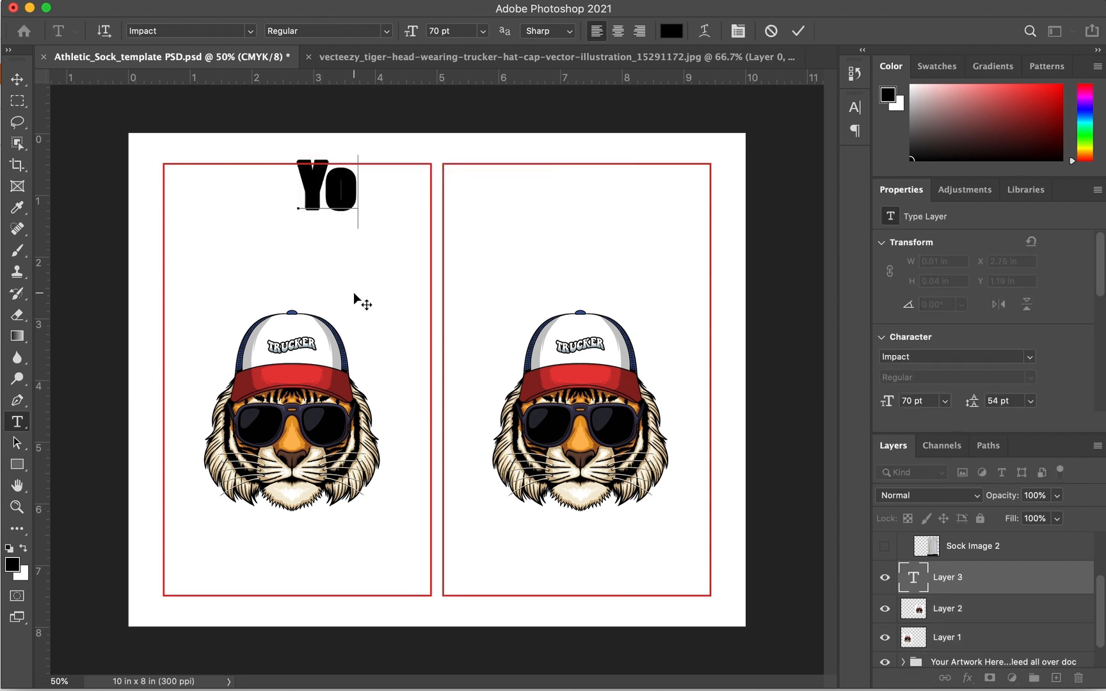
key(BackSpace)
key(BackSpace)
text('r)
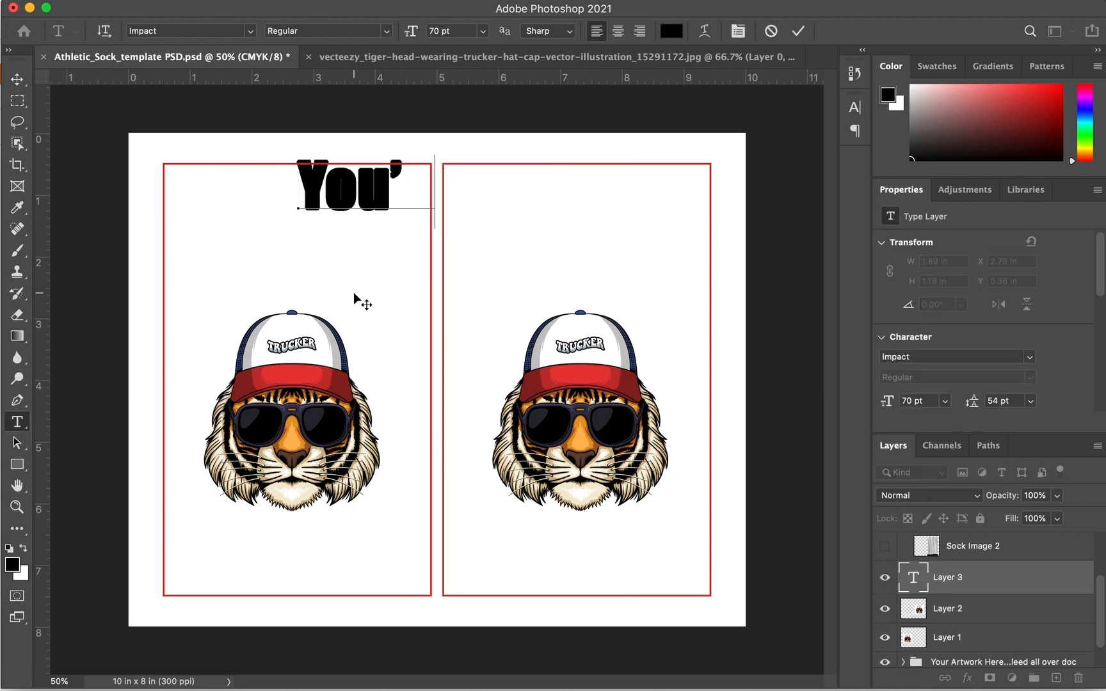
text(e a B)
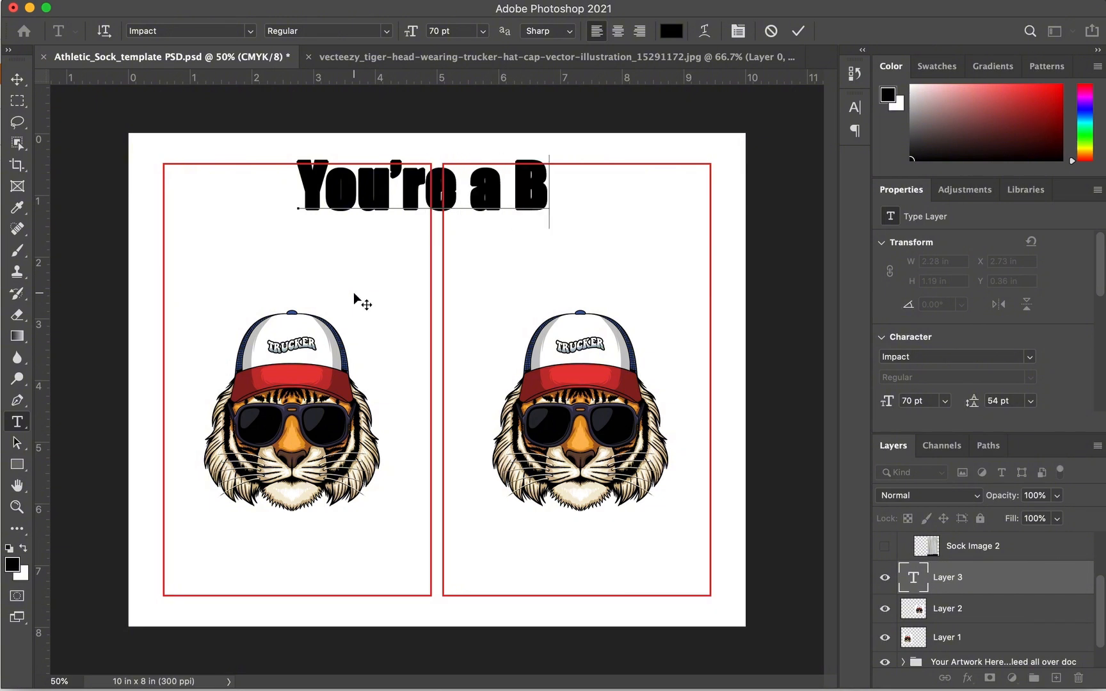
text(easr)
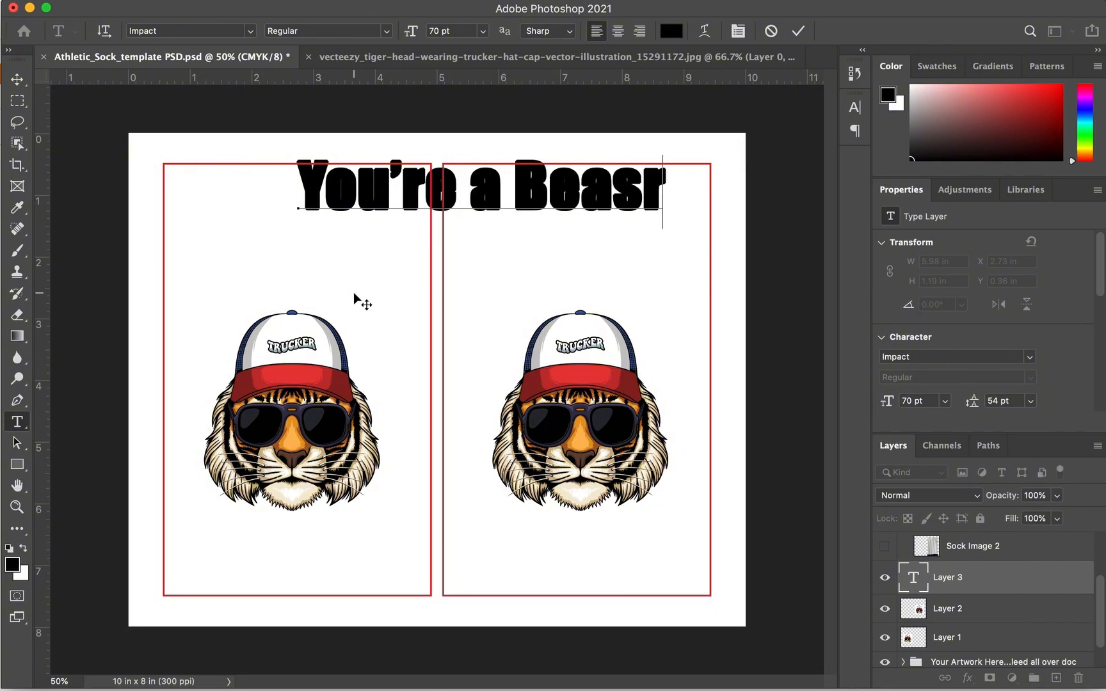
key(BackSpace)
text(t)
click(17, 79)
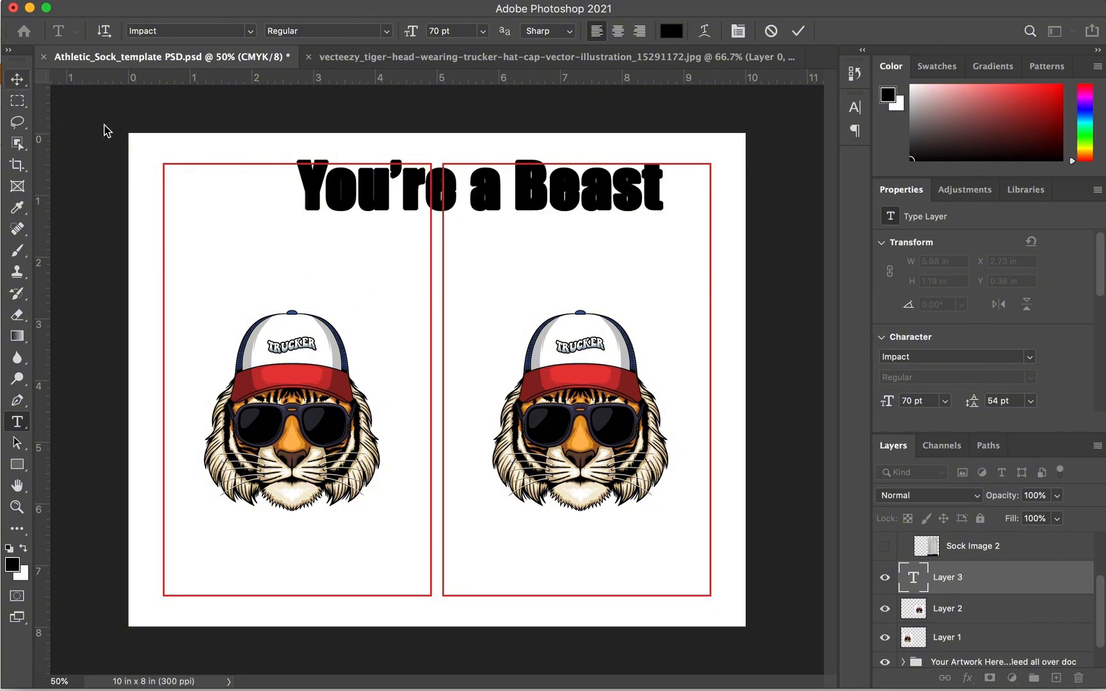
drag(319, 192, 201, 212)
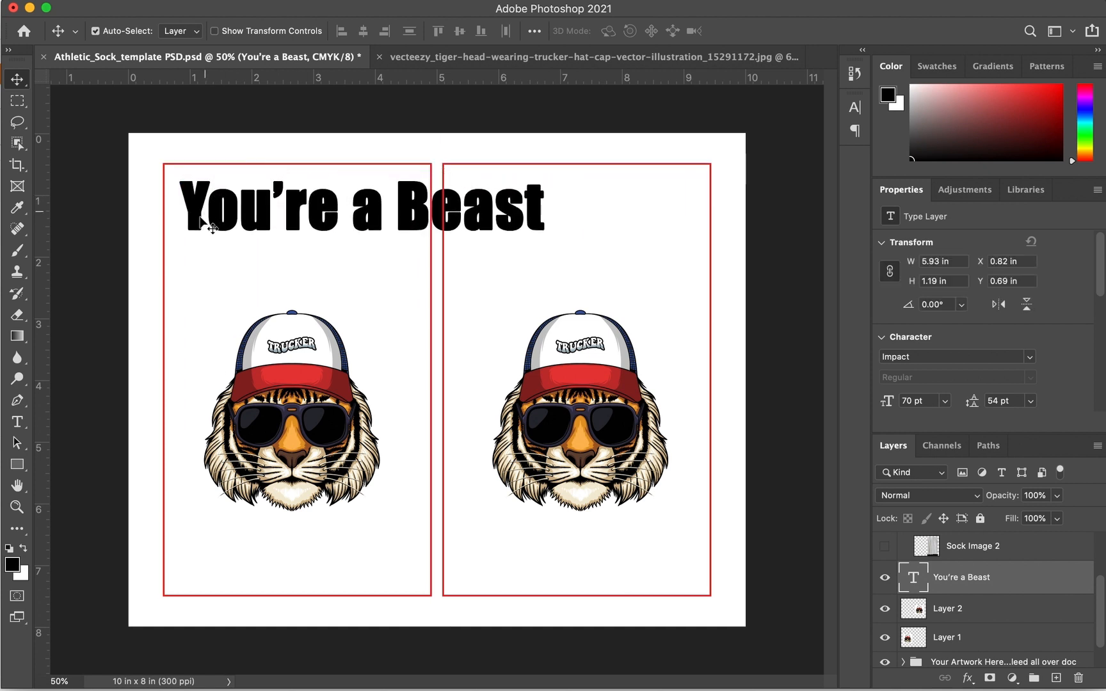
Break 'Beast' onto a second line, centre-align the heading and place it in the left panel
click(18, 423)
click(384, 215)
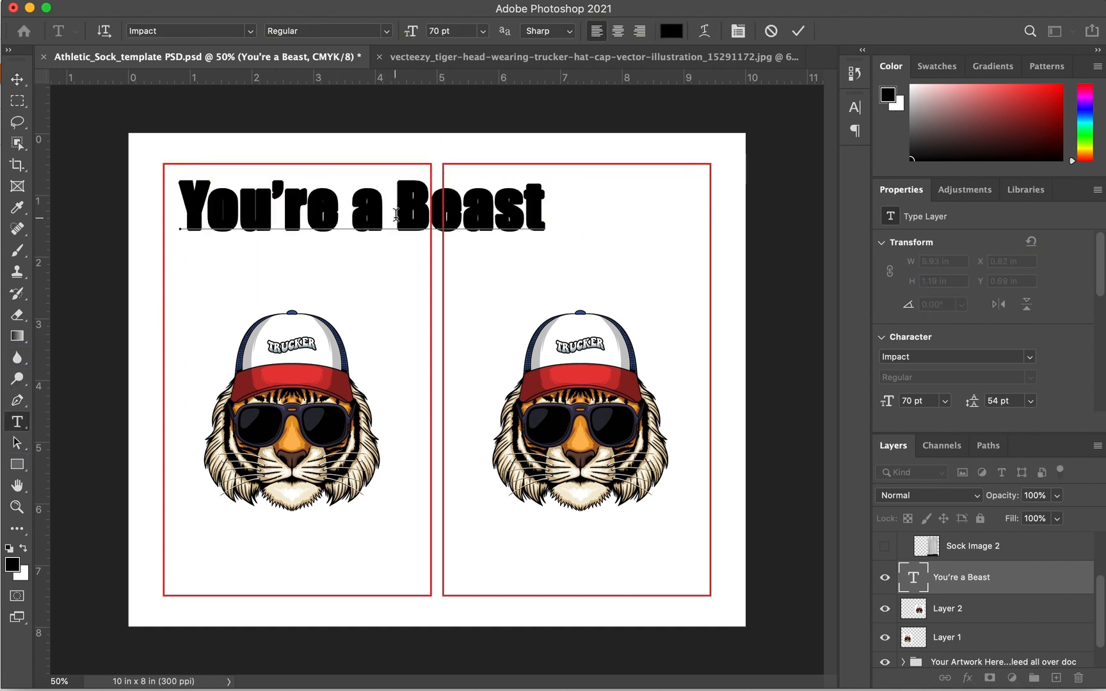
key(Return)
key(super+a)
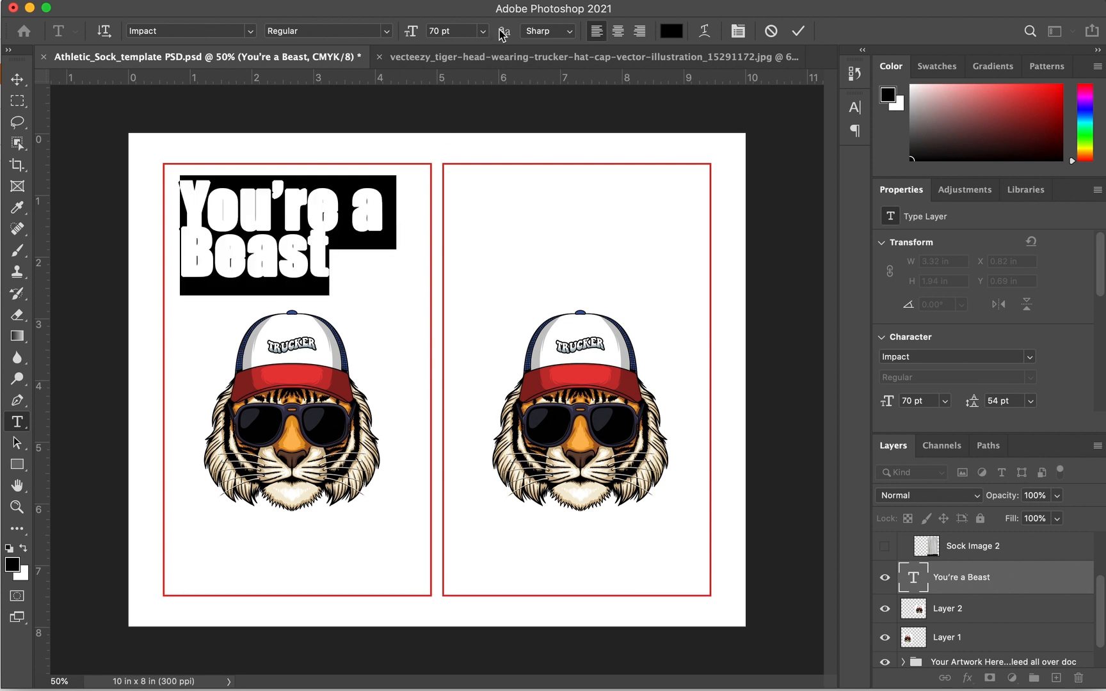
click(617, 32)
click(18, 79)
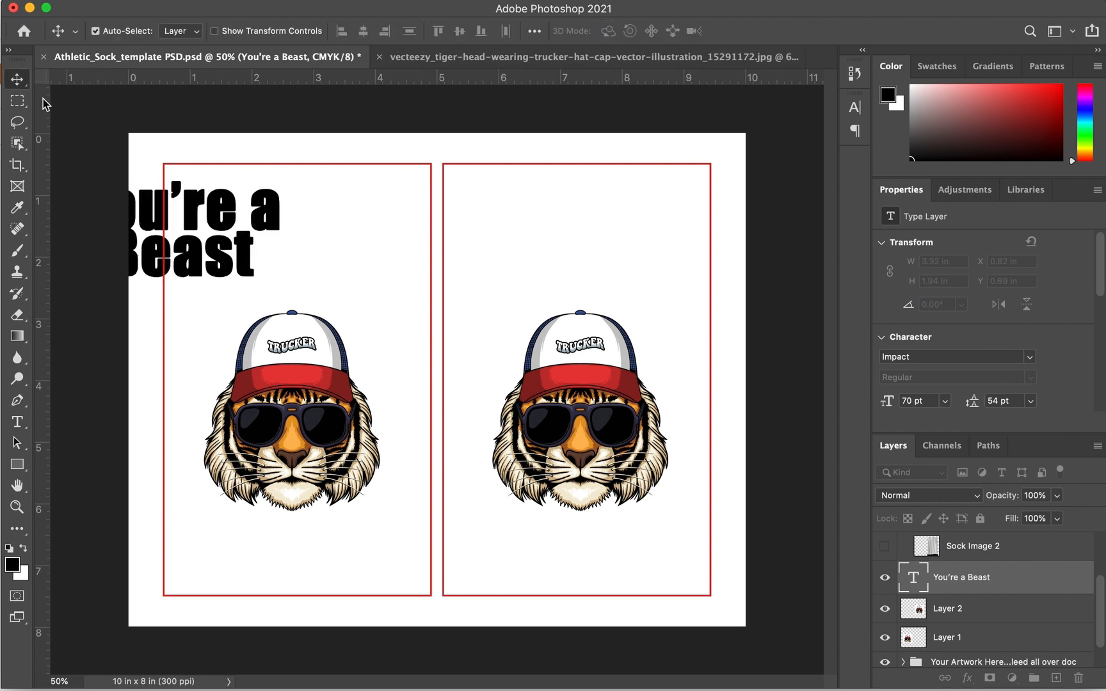
drag(200, 209, 306, 219)
Increase the heading's leading to 69 pt between its two lines
click(26, 419)
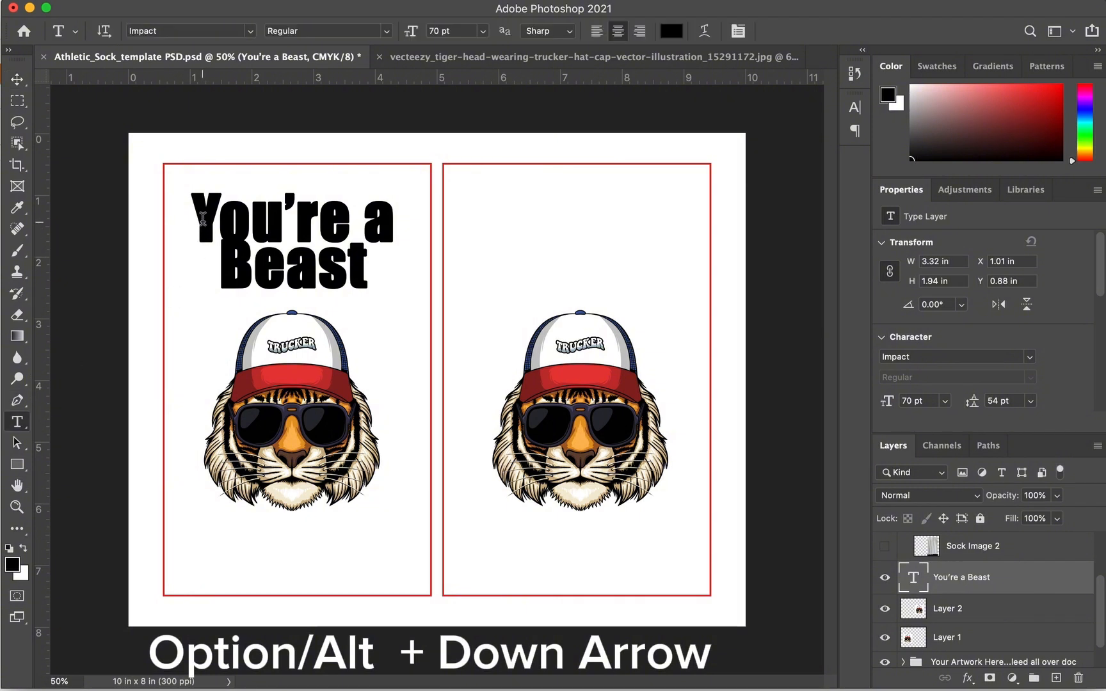
drag(199, 219, 390, 298)
key(alt+Down)
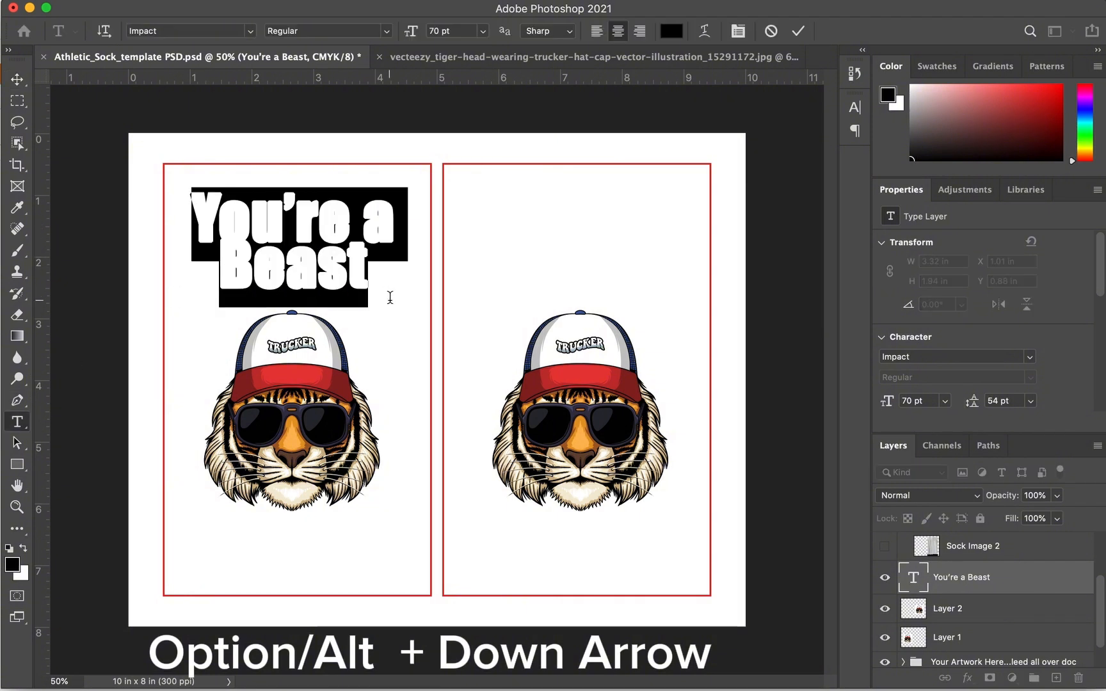
key(alt+Down)
key(alt+Down)
key(alt+Down)
key(alt+Down)
key(alt+Down)
key(alt+Down)
key(alt+Down)
key(alt+Down)
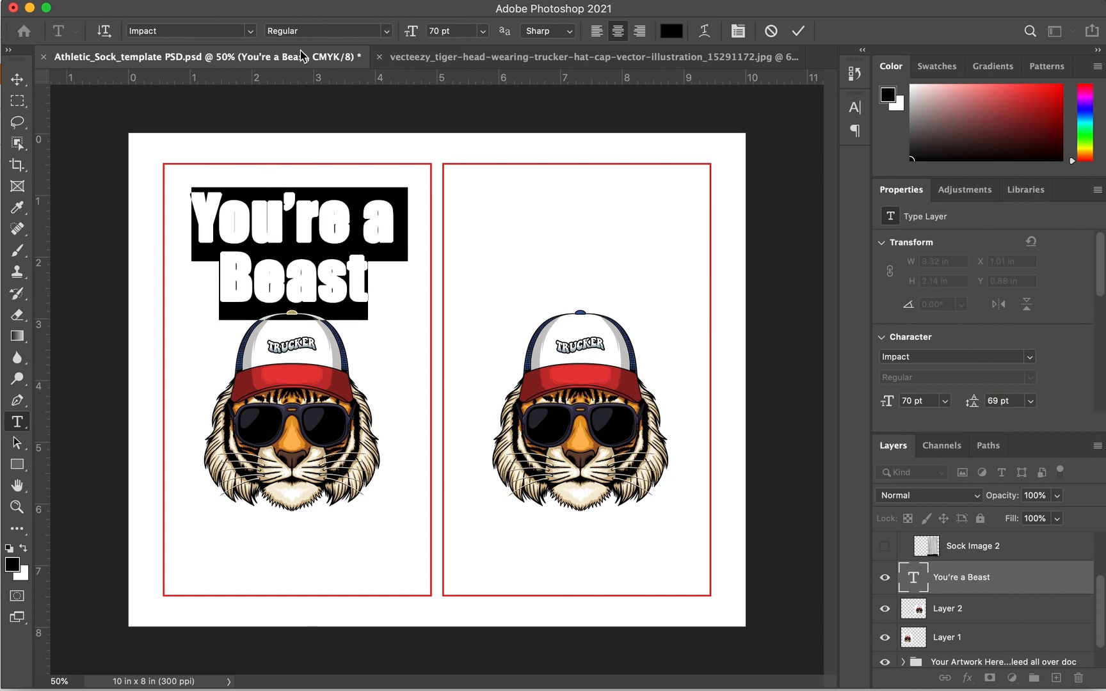
Try the Chalkduster font on the heading and shift it slightly right and up
click(249, 30)
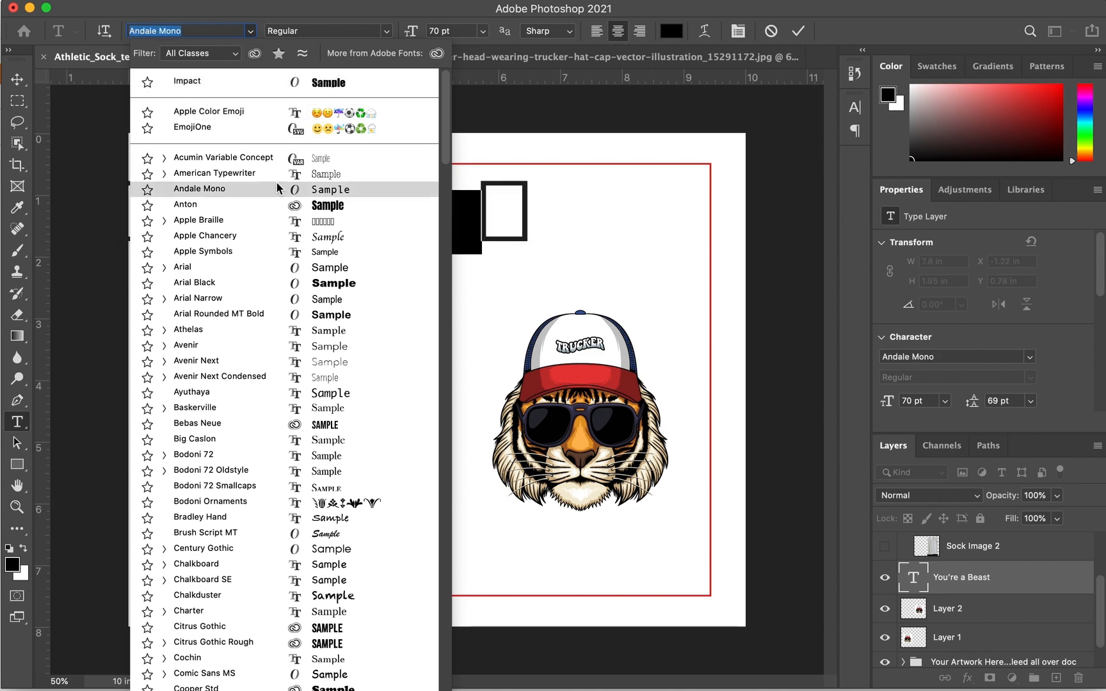
click(324, 602)
key(super+Return)
key(v)
drag(266, 229, 292, 222)
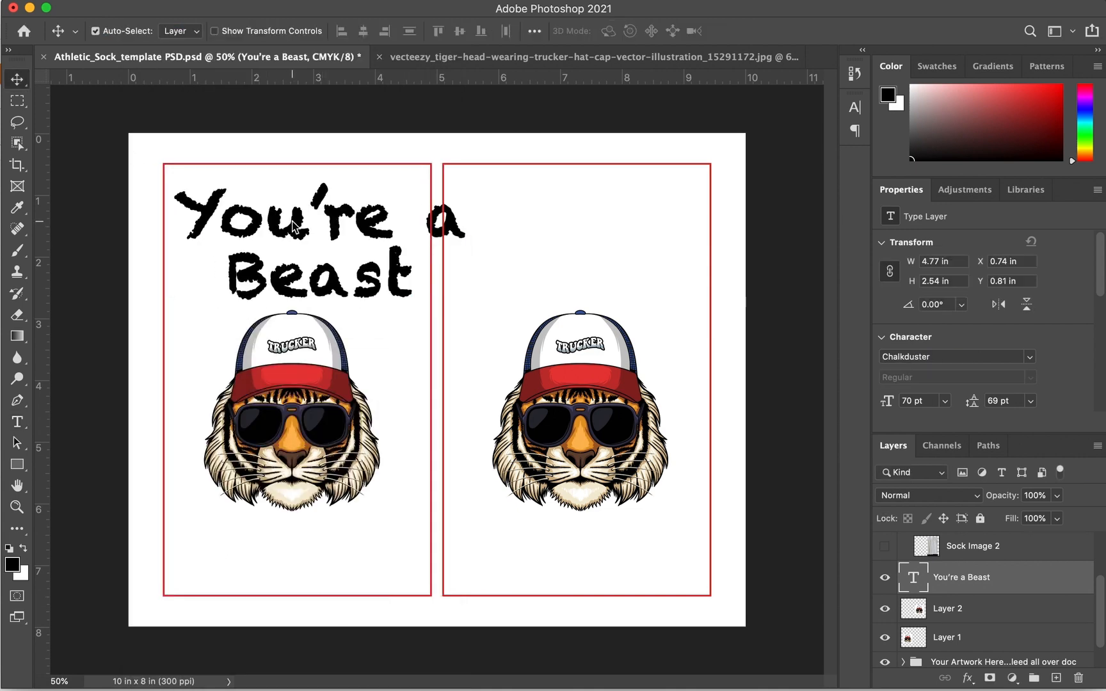
Change the heading font to Lobster and centre it at X 0.99 in, Y 0.88 in
click(18, 425)
drag(189, 195, 495, 289)
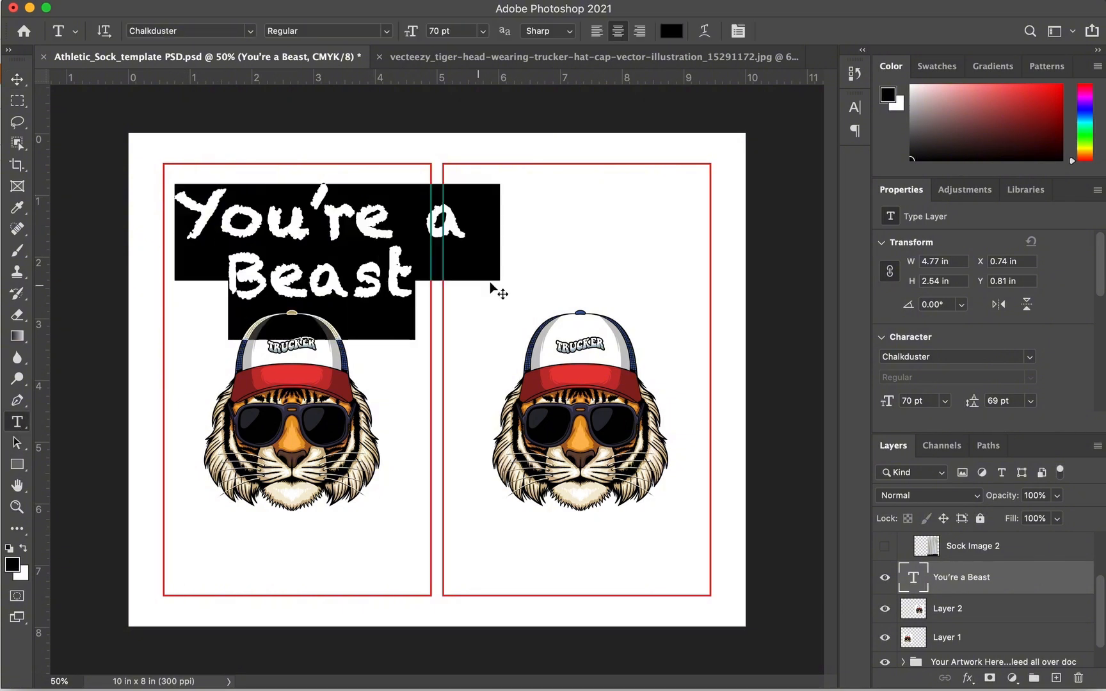
click(250, 31)
scroll(293, 532, down, 5)
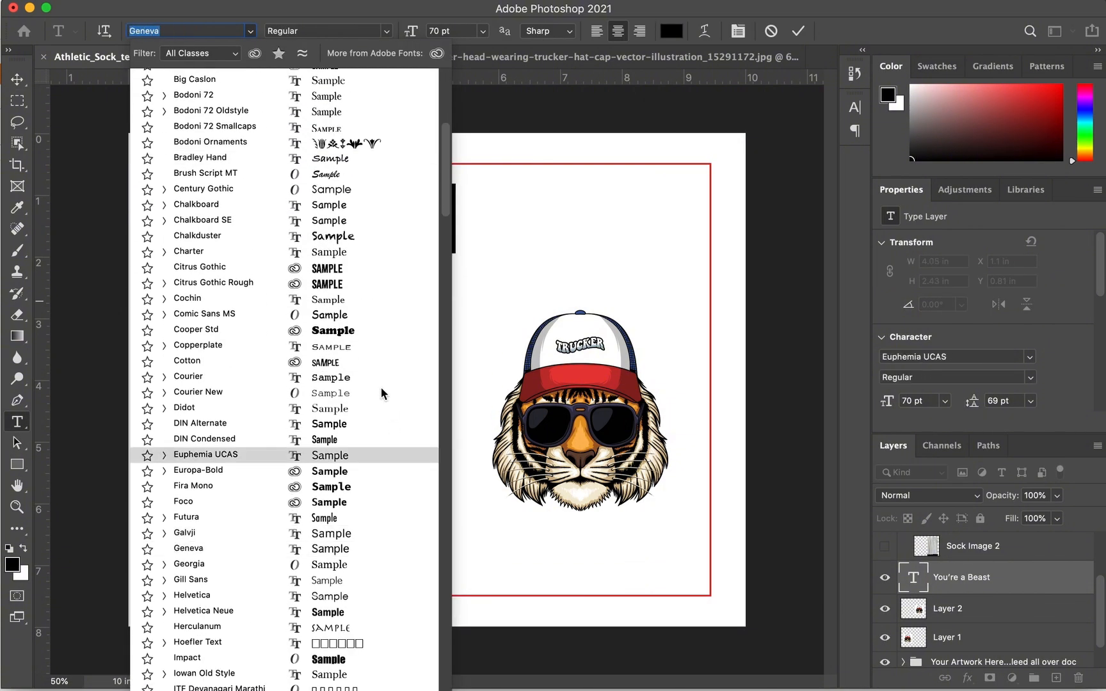
scroll(345, 522, down, 2)
scroll(339, 512, down, 4)
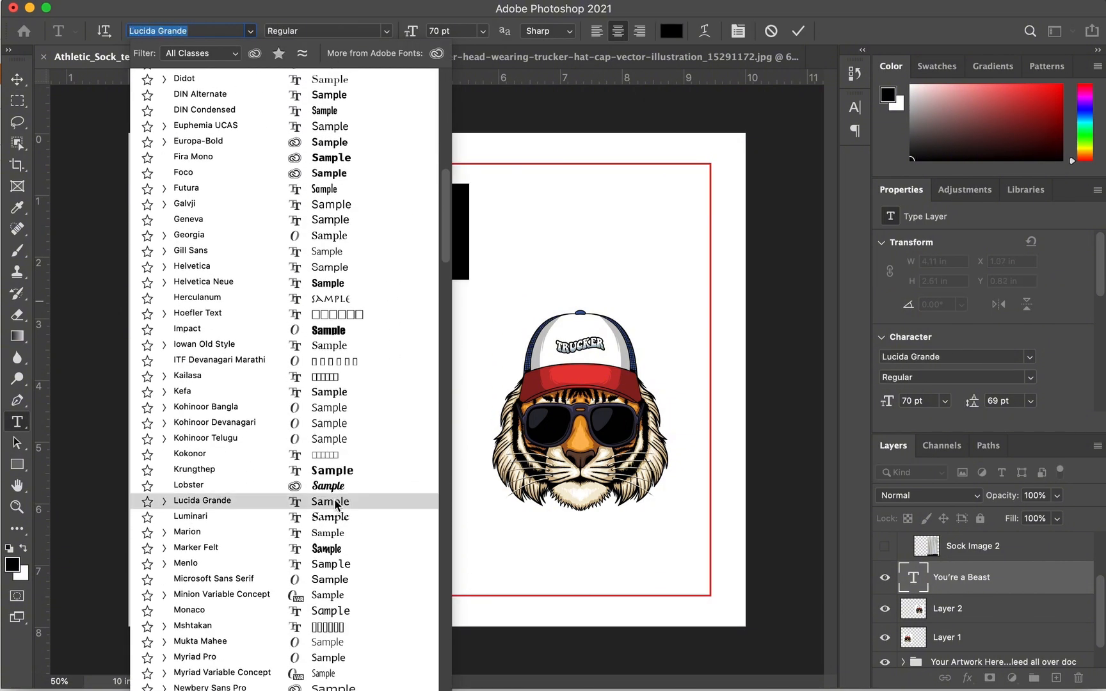
click(334, 489)
click(19, 78)
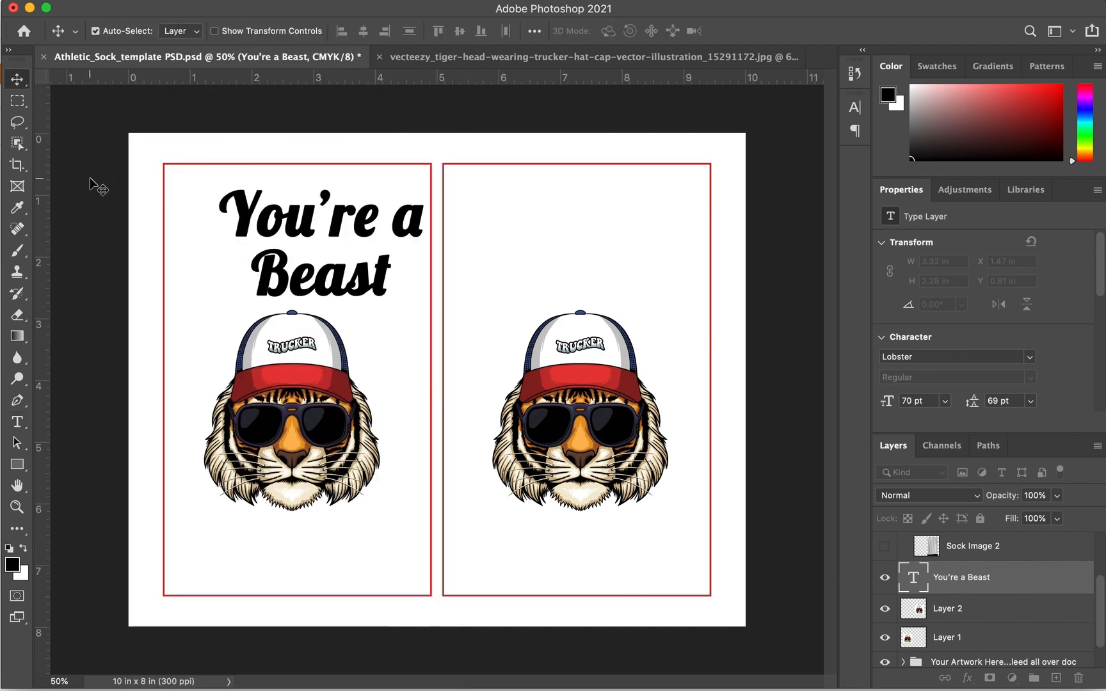
drag(306, 233, 276, 237)
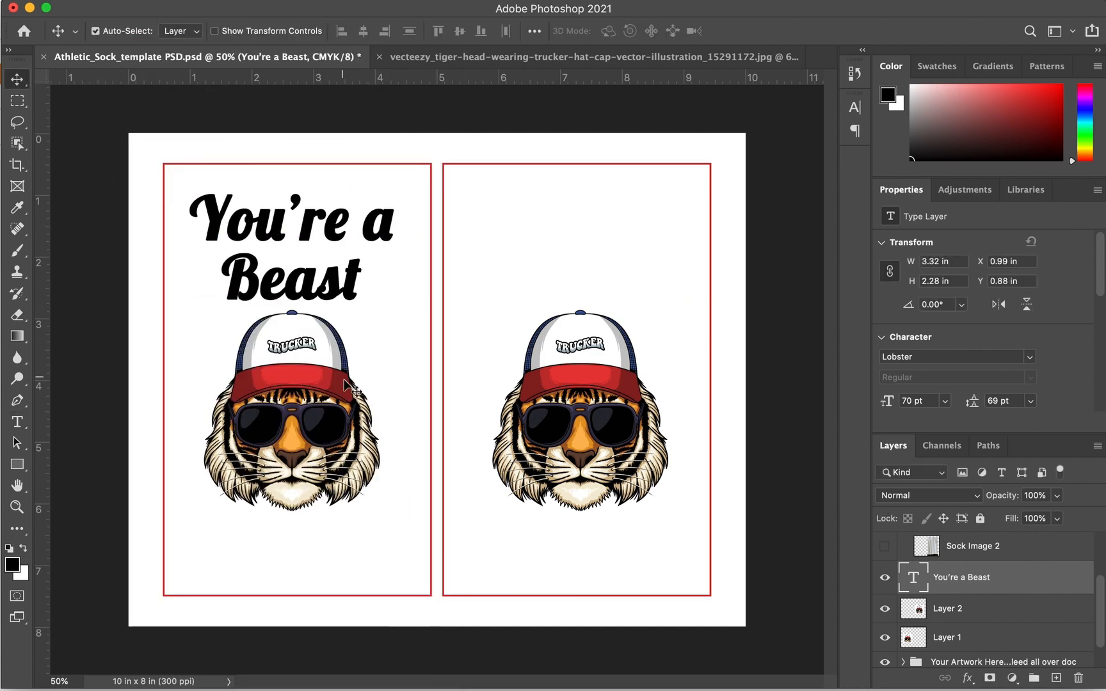
Nudge the left tiger down and move the heading to X 0.98 in, Y 1.05 in above its cap
click(318, 406)
key(shift+Down)
key(shift+Down)
key(shift+Down)
key(shift+Down)
key(shift+Down)
key(shift+Down)
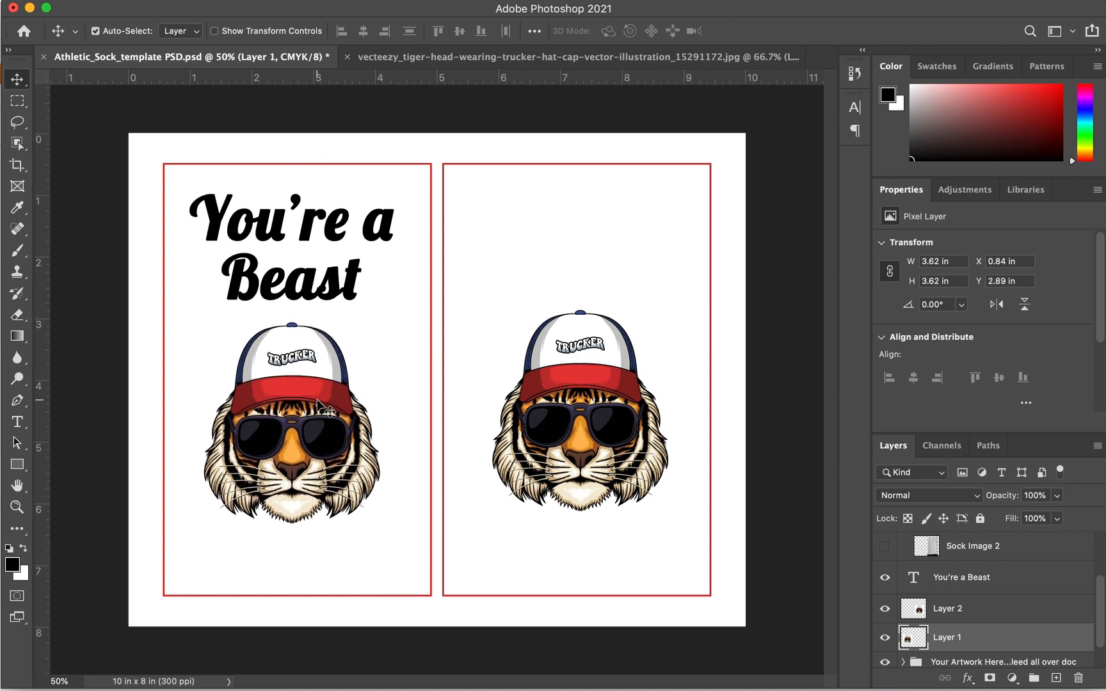
mouse_move(310, 278)
mouse_down()
mouse_move(264, 280)
mouse_move(311, 290)
mouse_up()
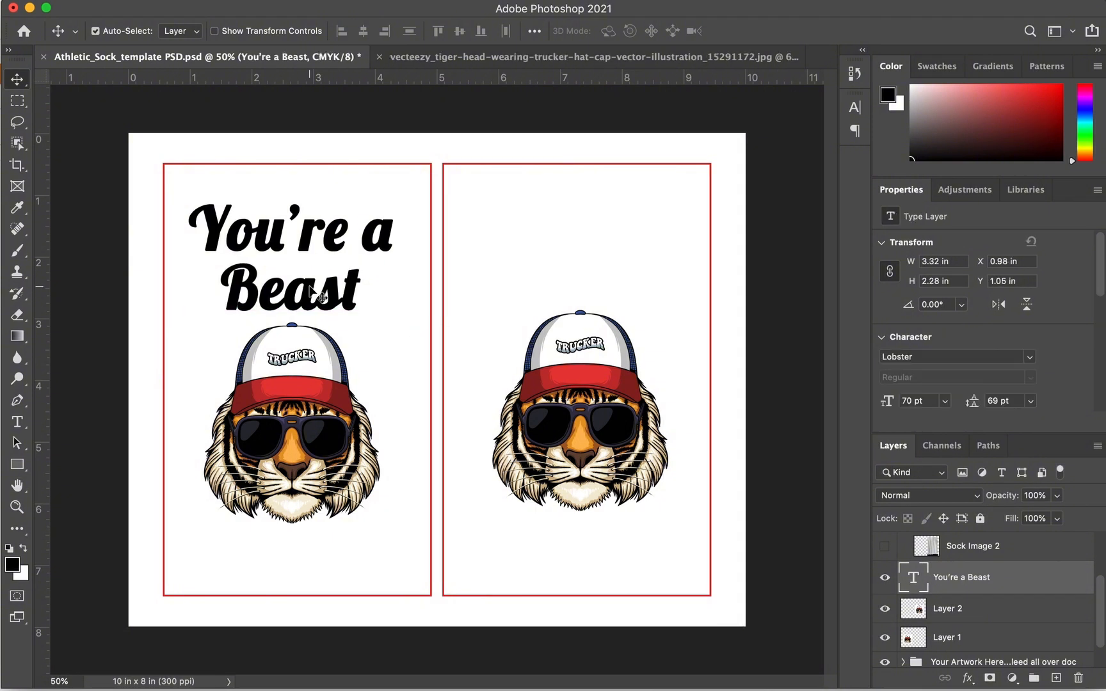
click(361, 393)
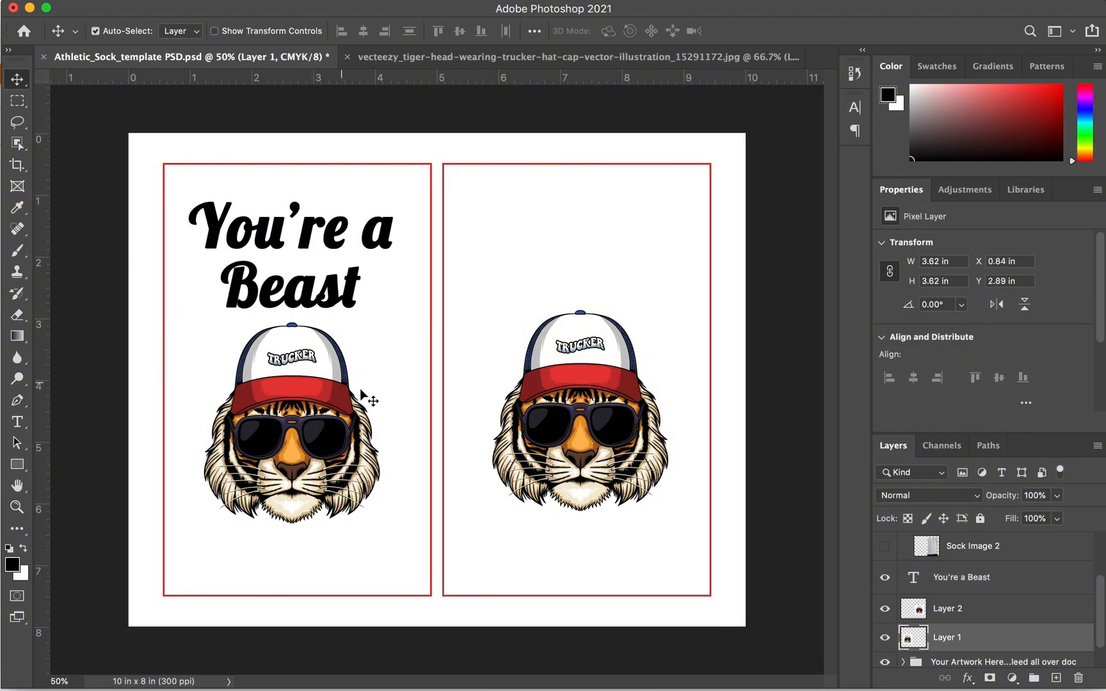
click(16, 318)
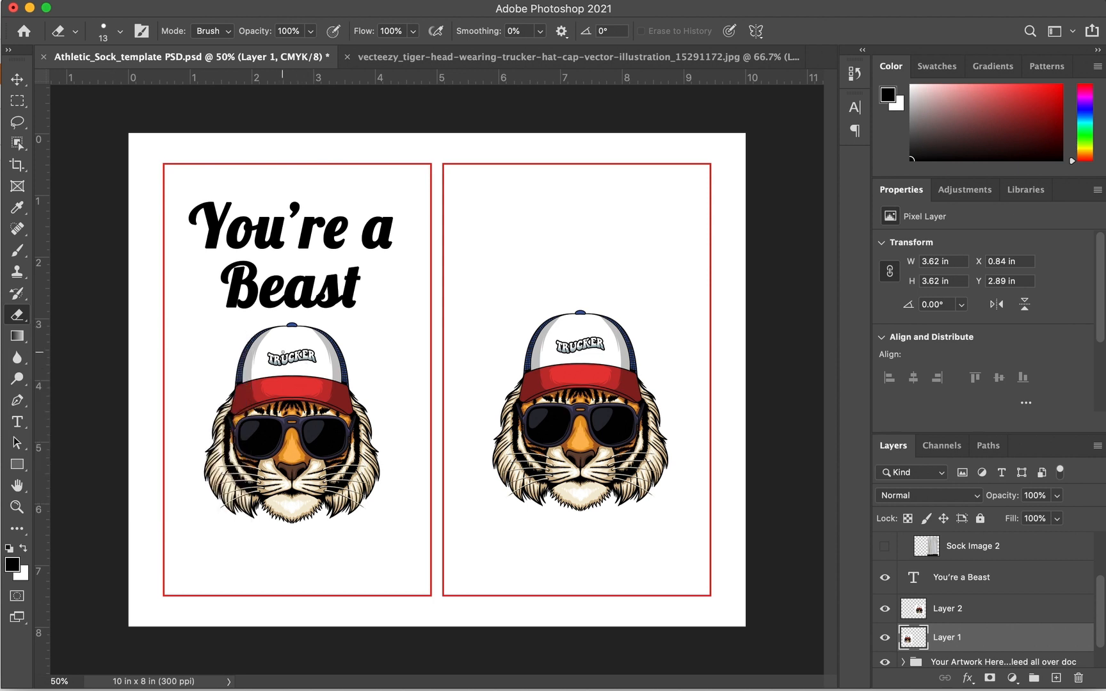
Erase the TRUCKER lettering from the left tiger's cap with a 39 px eraser
click(120, 31)
click(114, 82)
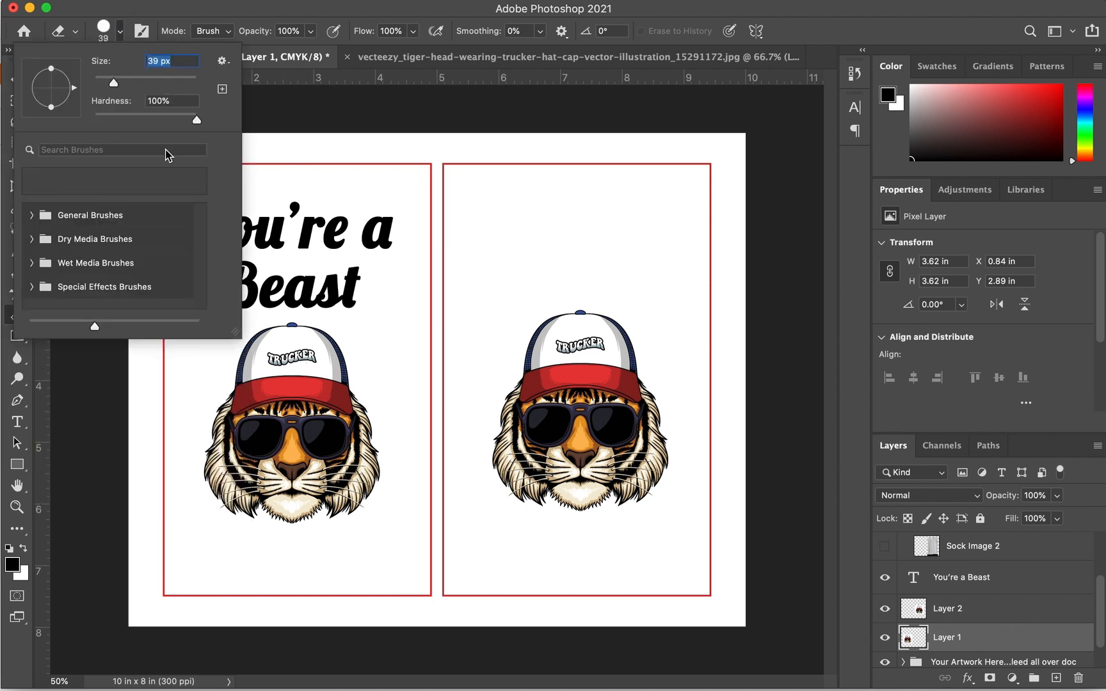
click(277, 361)
mouse_move(286, 359)
mouse_down()
mouse_move(272, 356)
mouse_move(289, 354)
mouse_up()
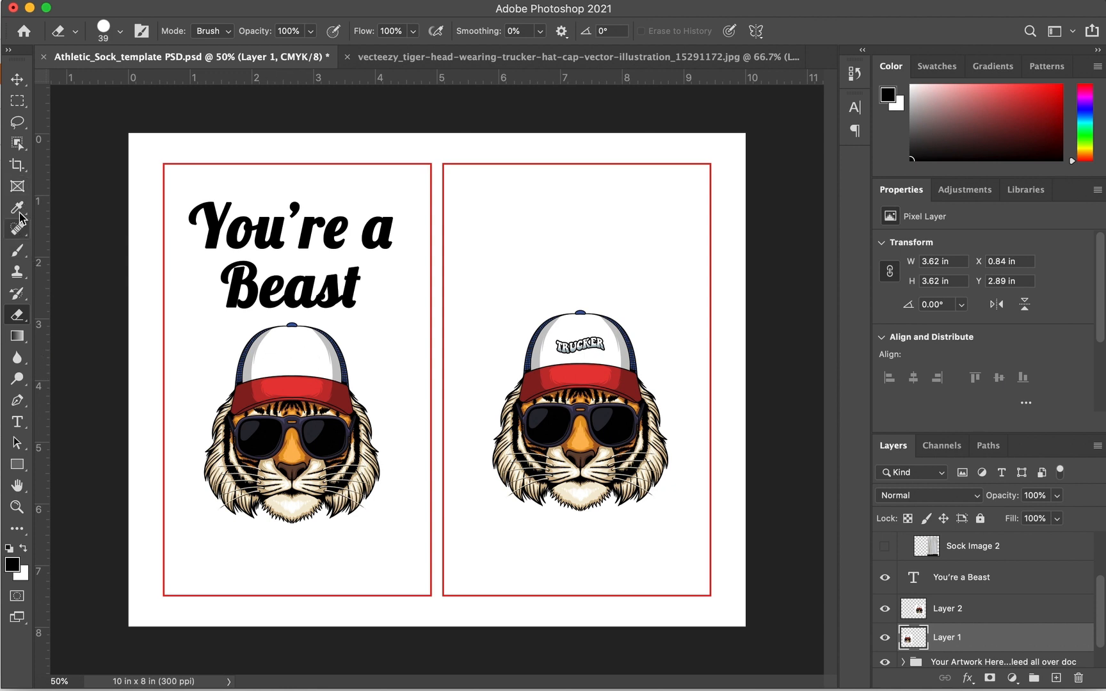
Add 'COOL' text in Lobster at 15 pt on the front of the left tiger's cap
click(19, 422)
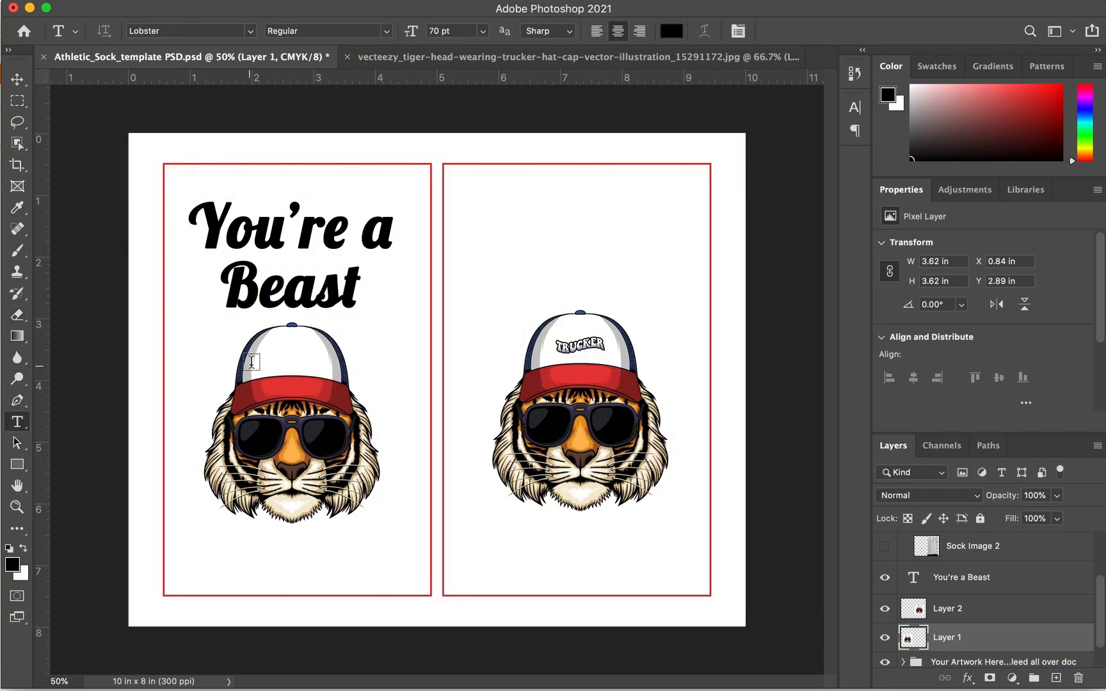
click(267, 362)
text(COOL)
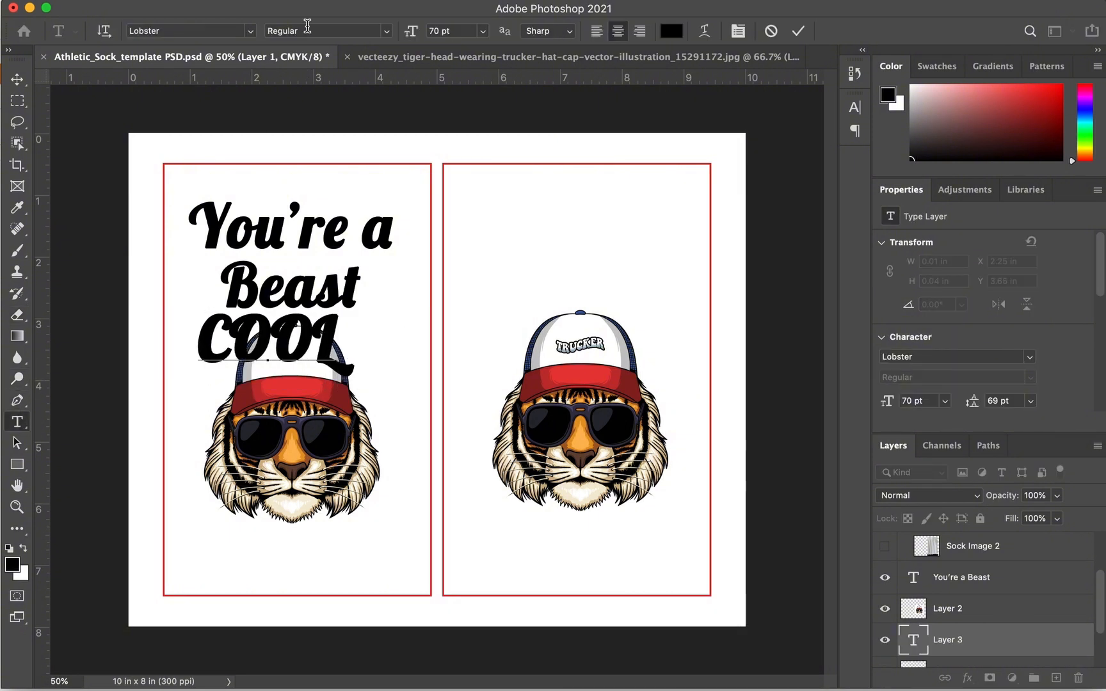
key(super+a)
click(401, 32)
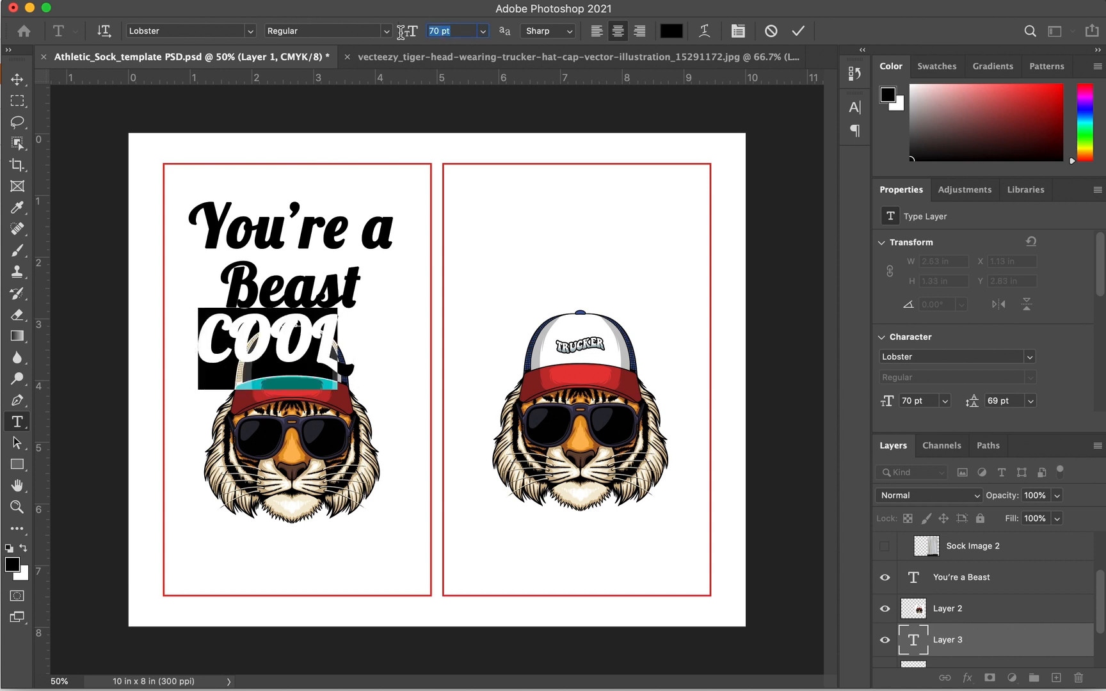
text(15)
key(Return)
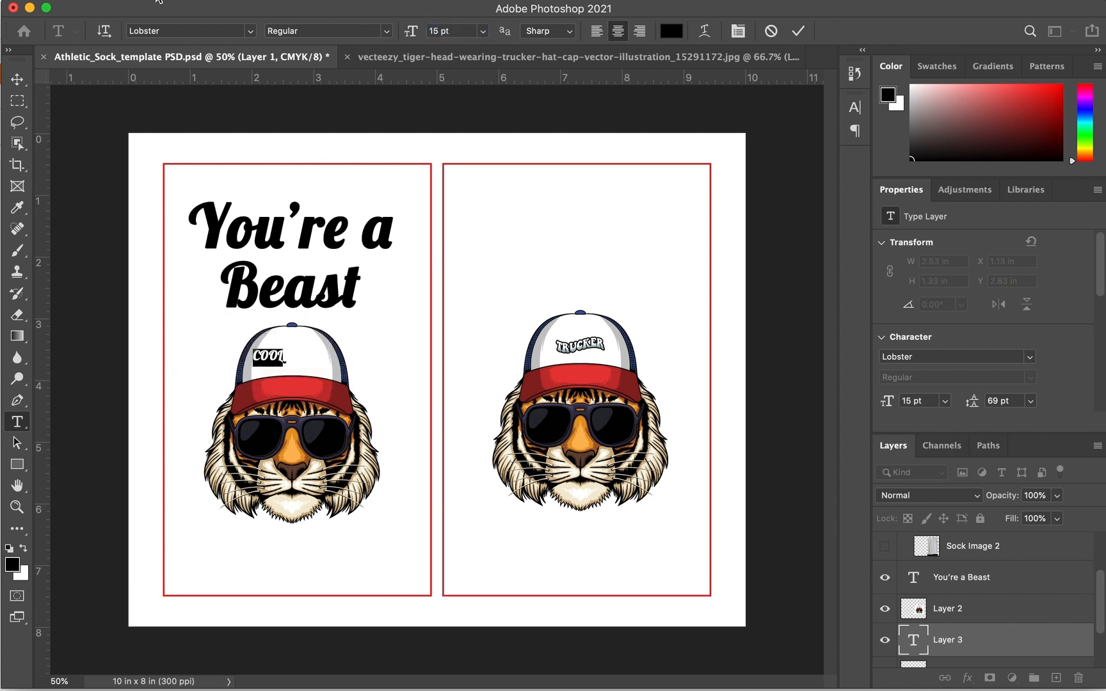
click(17, 79)
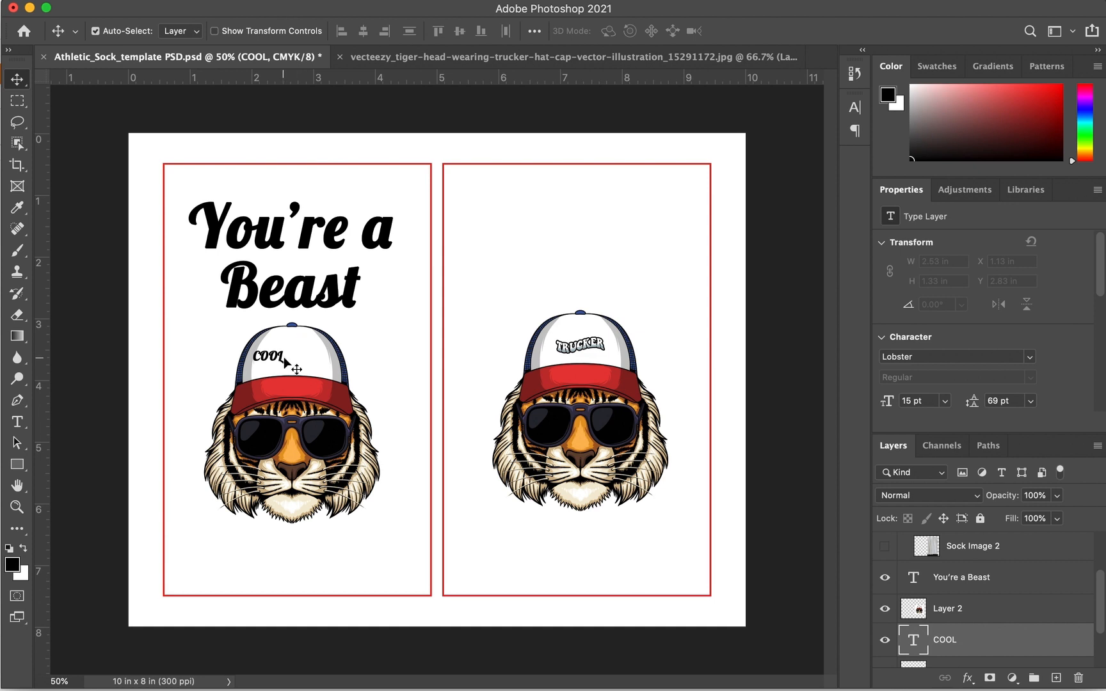
Centre COOL on the cap and delete the right tiger (Layer 2)
drag(285, 364, 306, 363)
click(575, 363)
key(Delete)
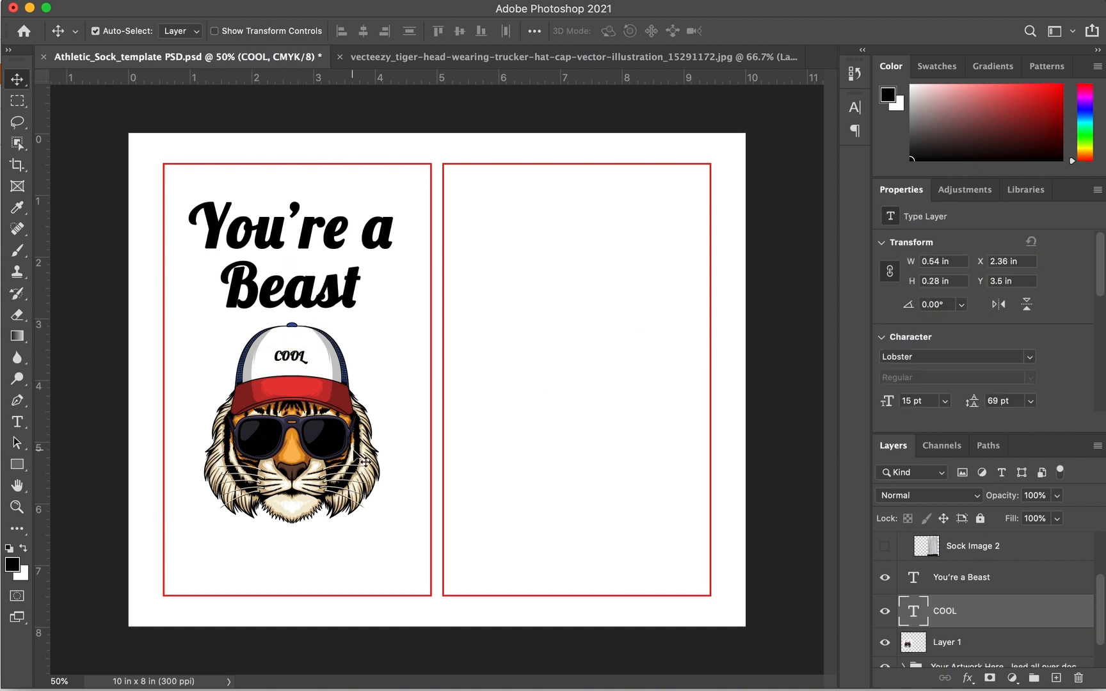
Merge Layer 1 and COOL into a single COOL layer, then add You're a Beast to the selection
scroll(987, 595, down, 2)
shift+click(988, 598)
right_click(990, 593)
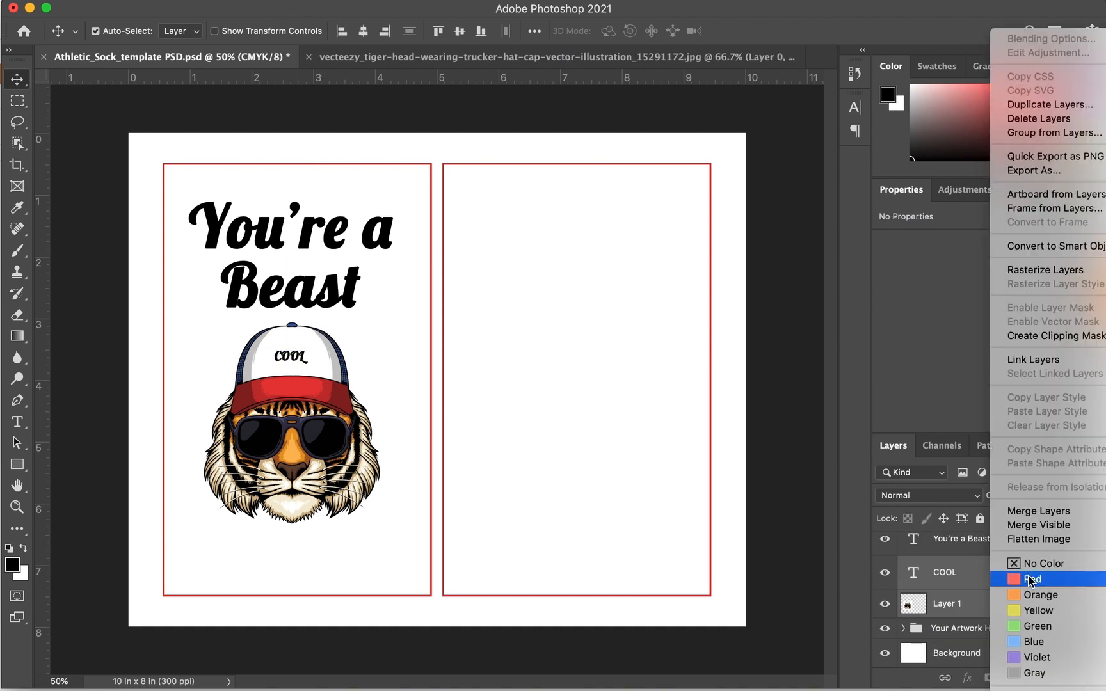
click(1043, 506)
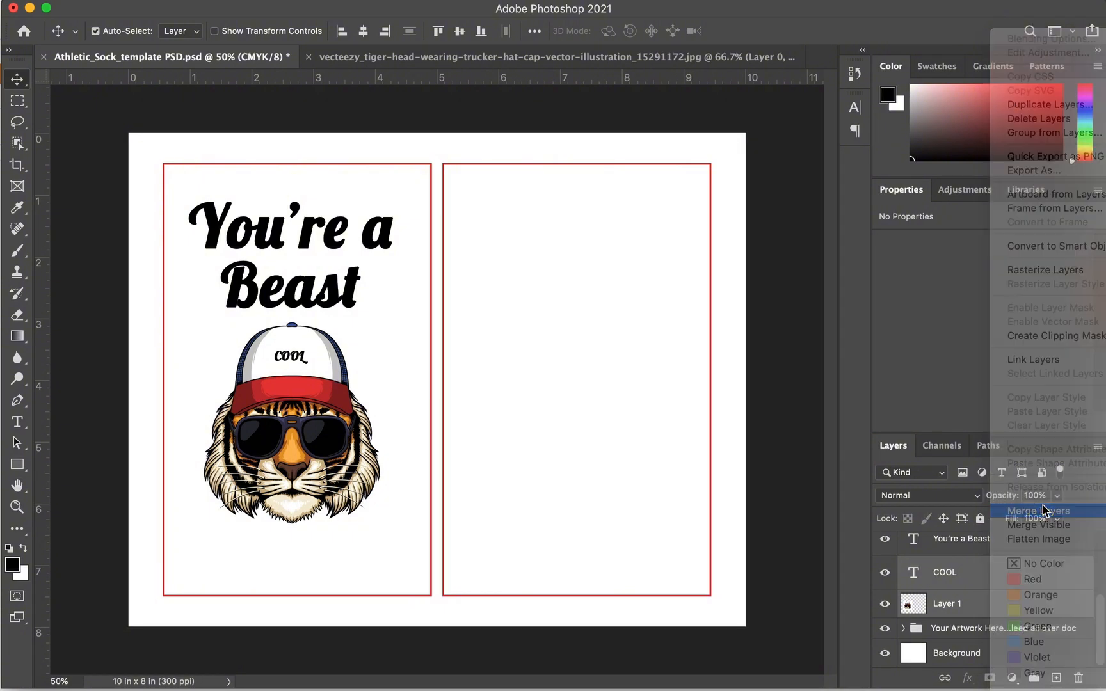
click(883, 605)
click(885, 605)
shift+click(983, 576)
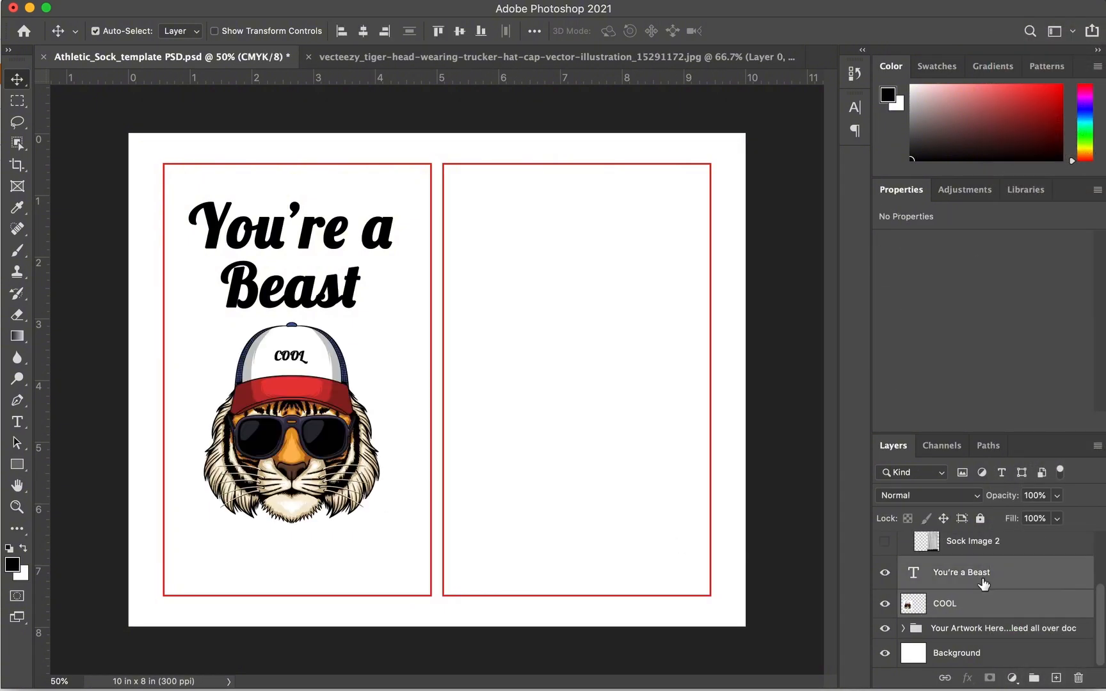
Duplicate the headline and COOL tiger onto the right sock panel and show its sock texture
drag(336, 300, 615, 299)
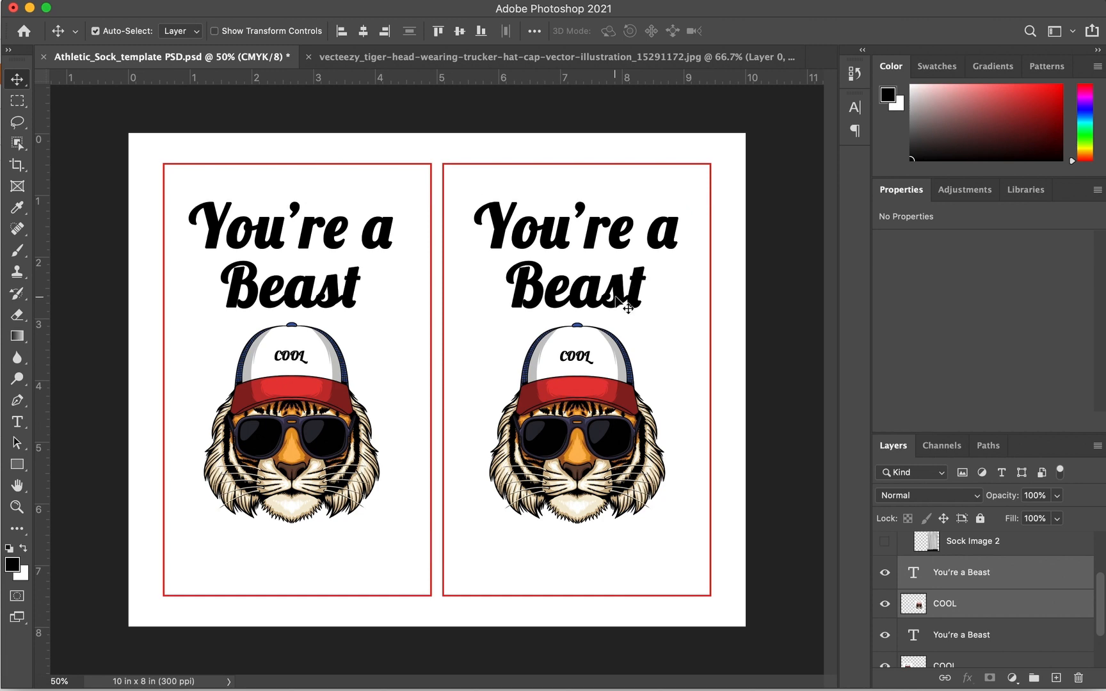
click(886, 542)
scroll(888, 557, up, 3)
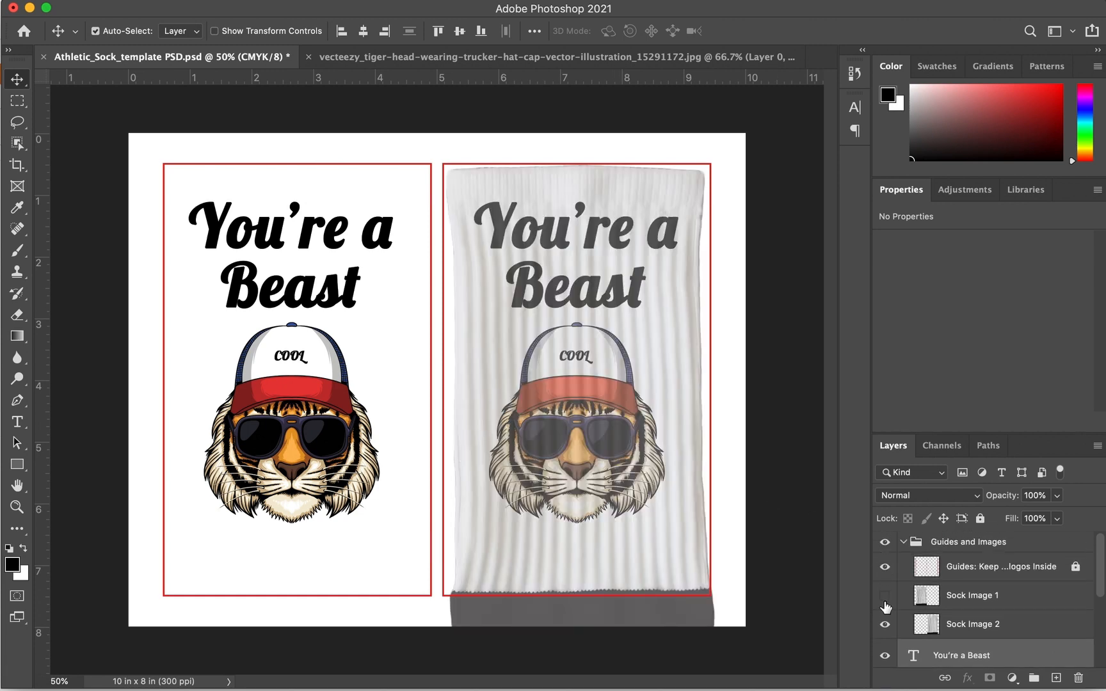
Hide Sock Image 1, Sock Image 2 and the Guides and Images group, leaving a plain white page
click(884, 596)
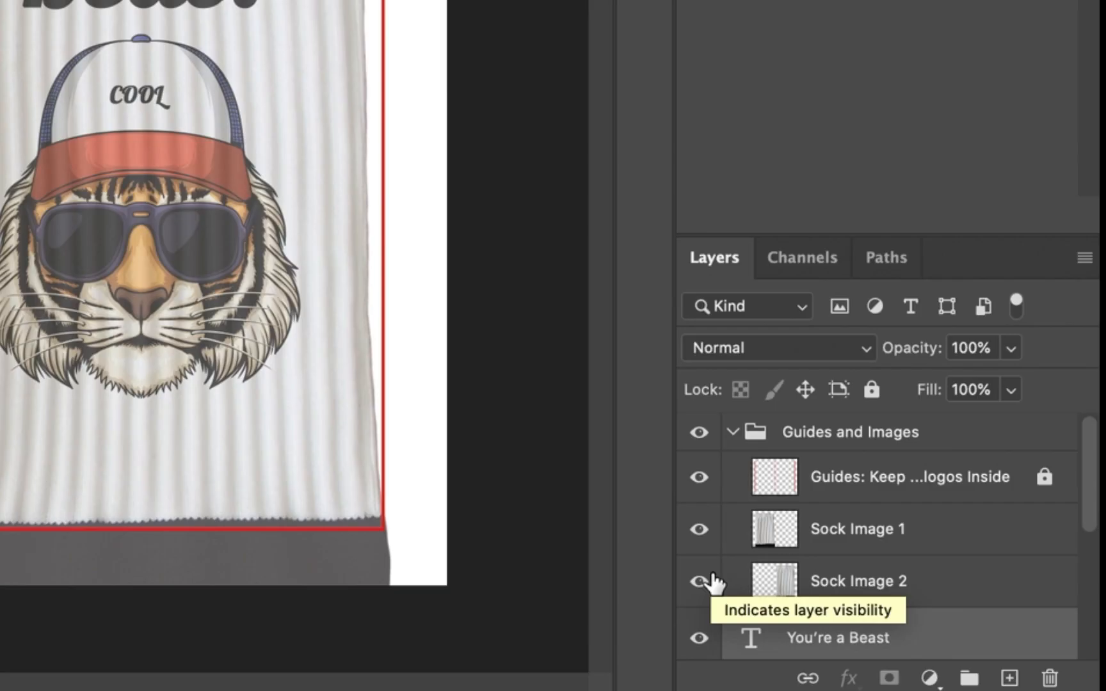
click(700, 581)
click(699, 530)
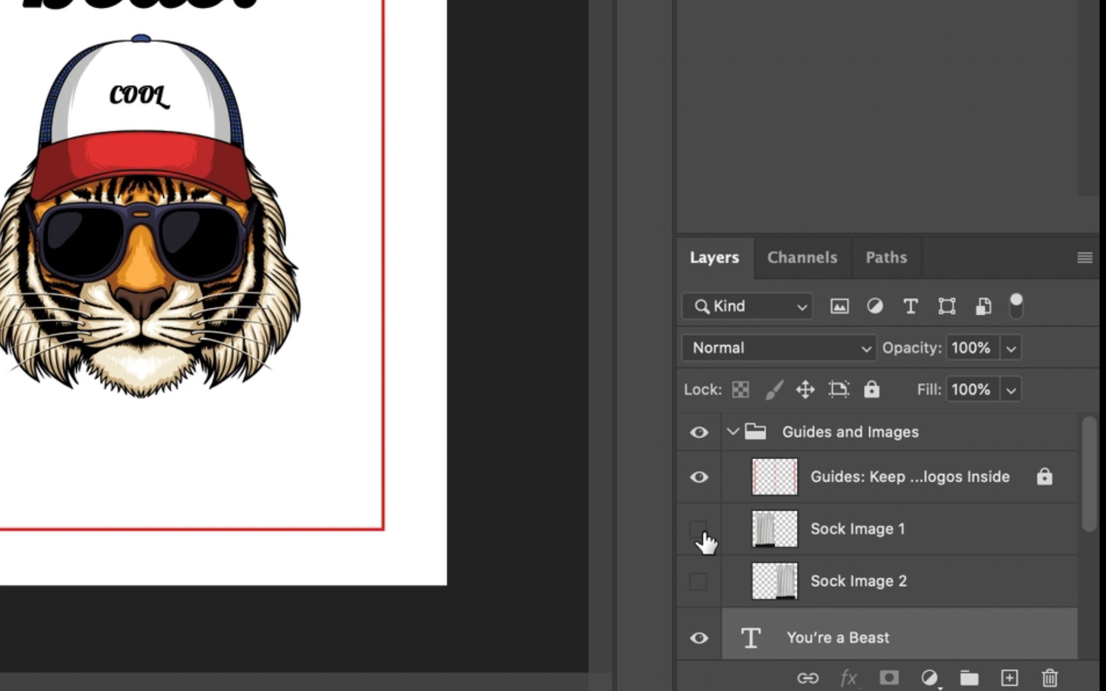
click(701, 436)
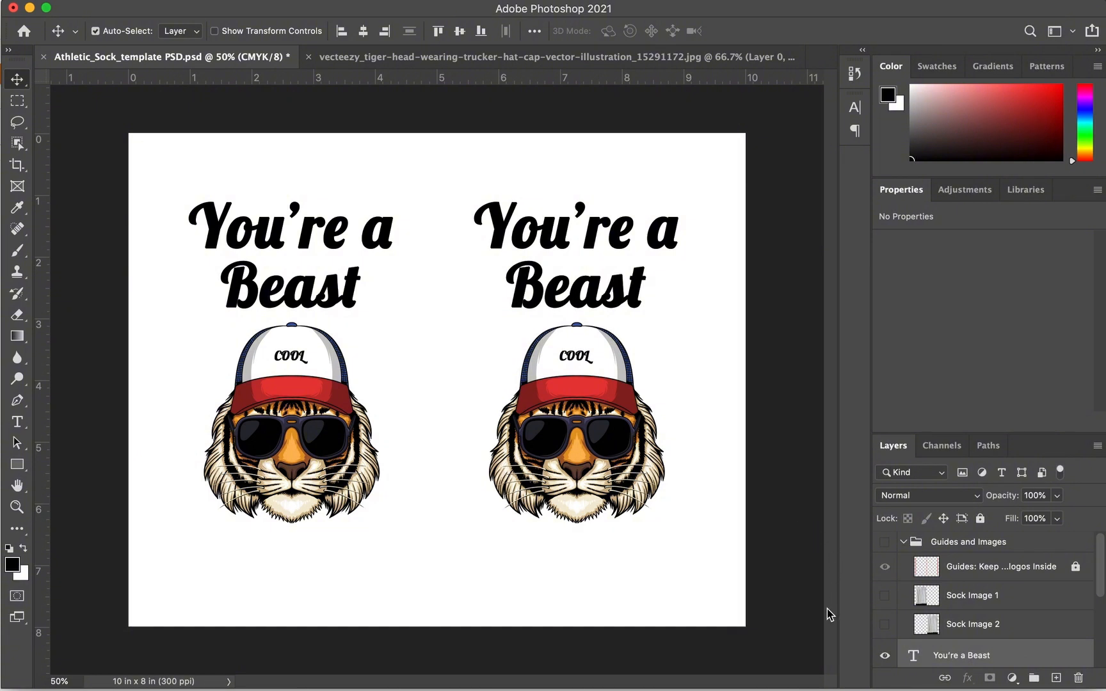
Give the Background layer a #f70011 red Color Overlay at 100%
scroll(927, 626, down, 5)
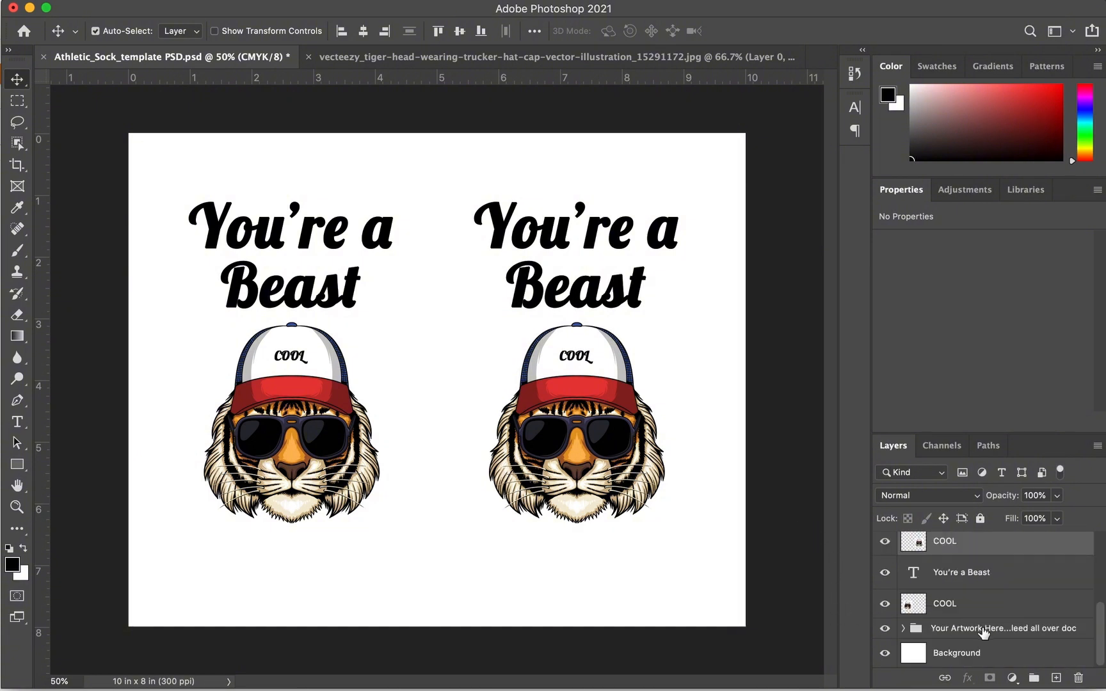
double_click(919, 657)
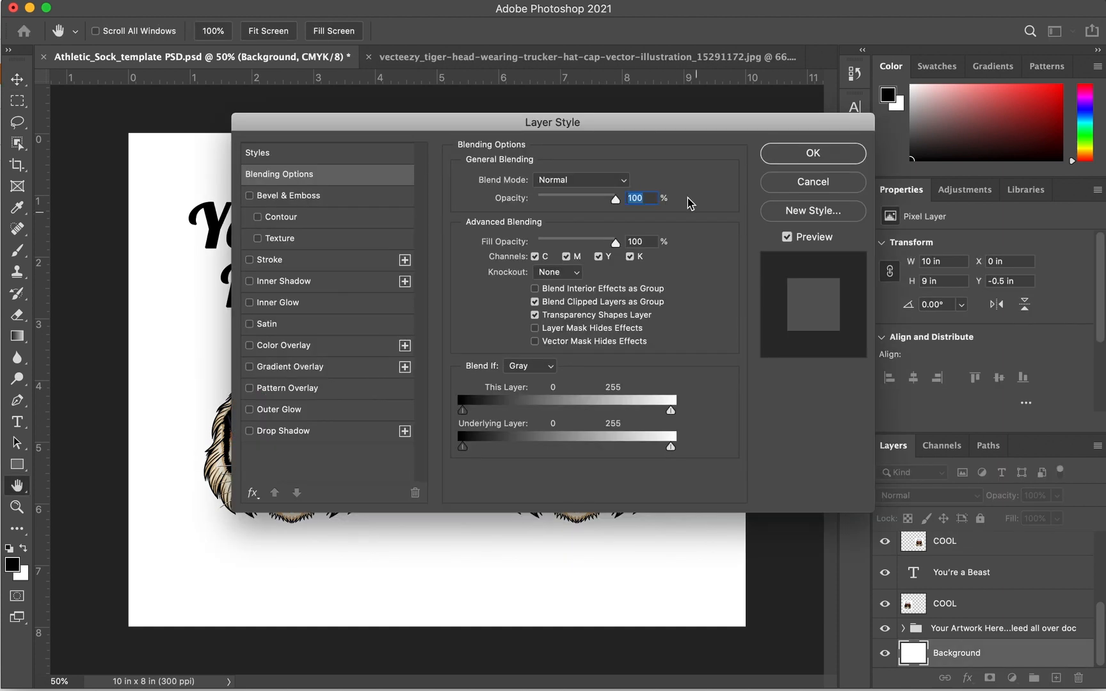
click(301, 339)
click(629, 182)
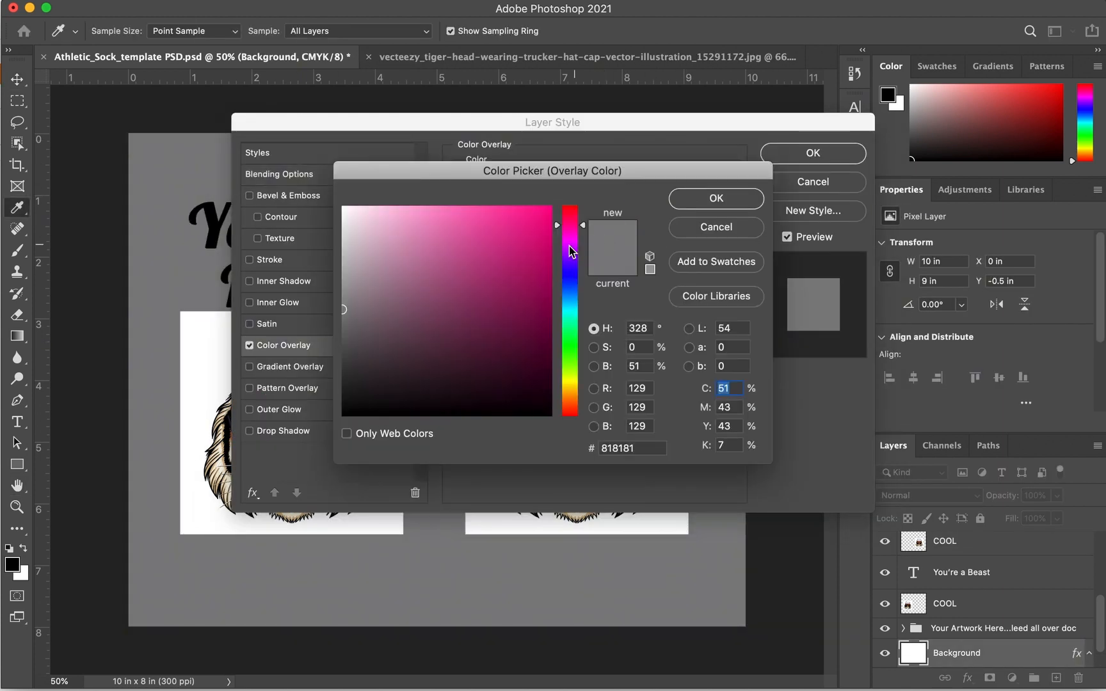
click(528, 282)
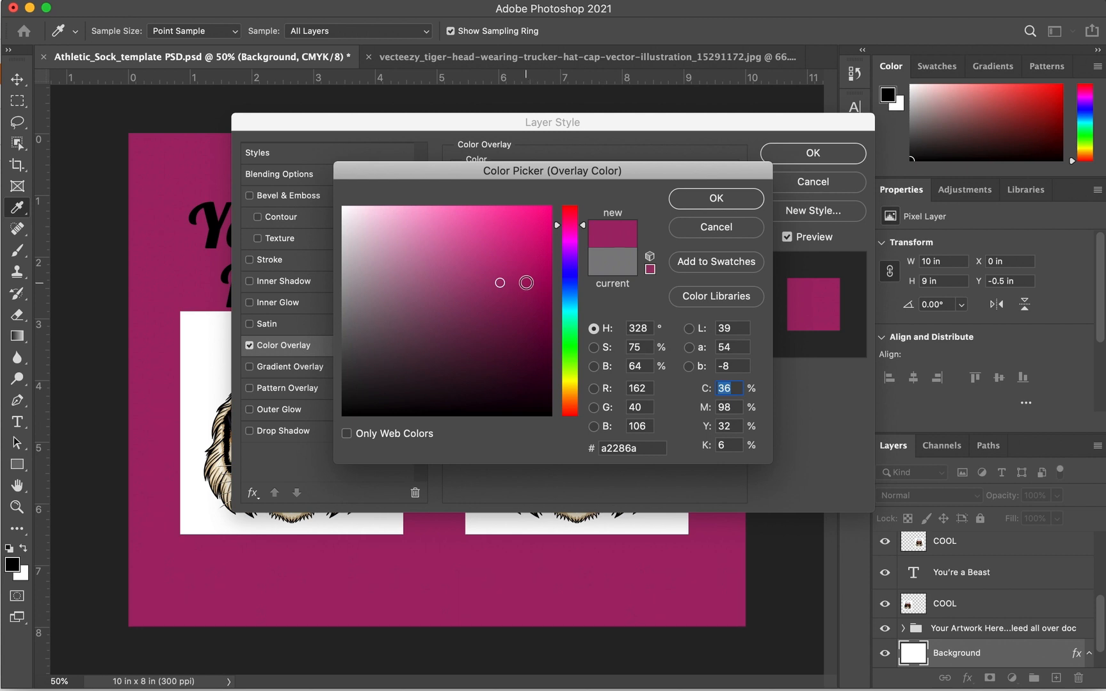
mouse_move(567, 244)
mouse_down()
mouse_move(566, 224)
mouse_move(521, 206)
mouse_move(524, 222)
mouse_move(558, 211)
mouse_up()
click(718, 201)
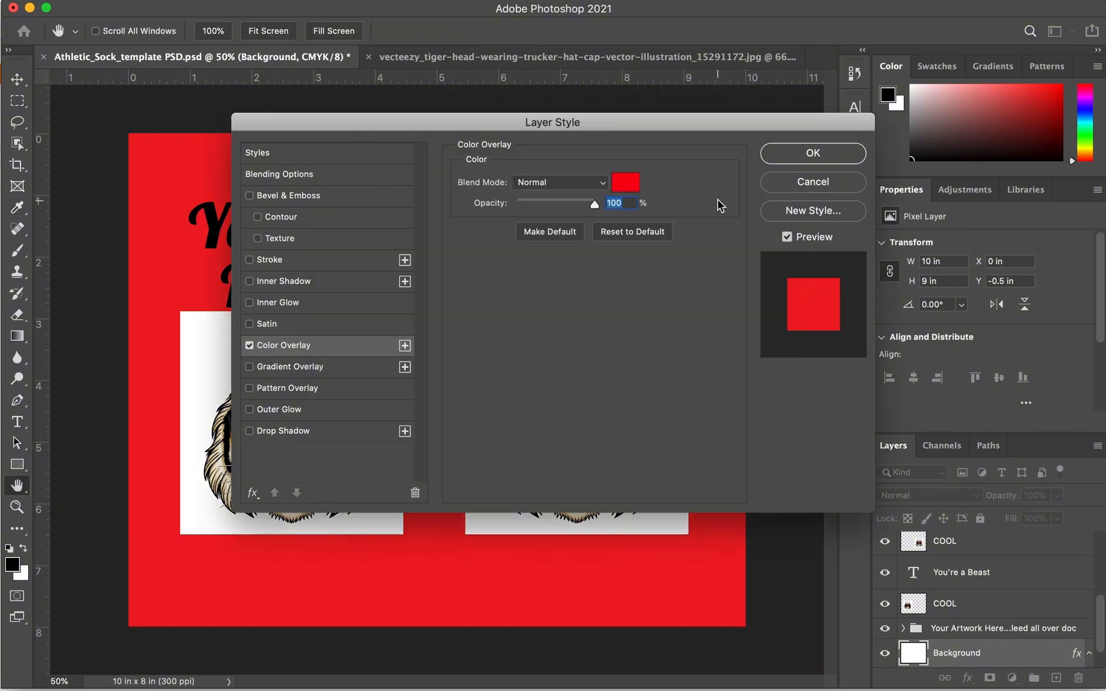
click(791, 153)
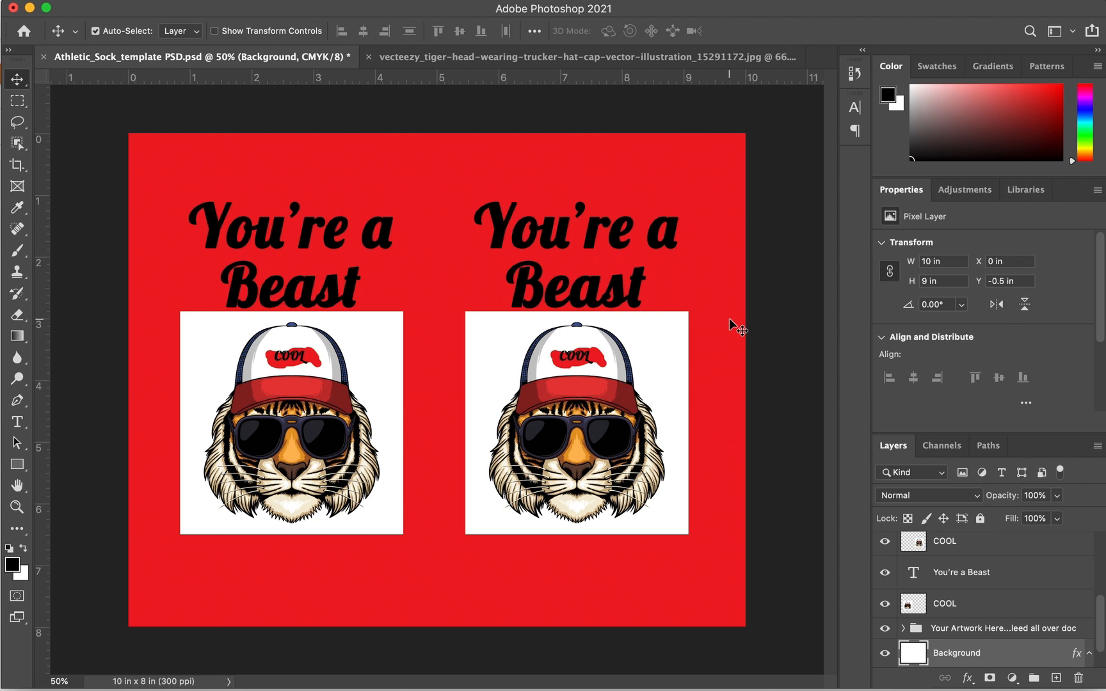
Remove the white squares behind both tigers' COOL layers with the Magic Eraser
scroll(977, 627, down, 1)
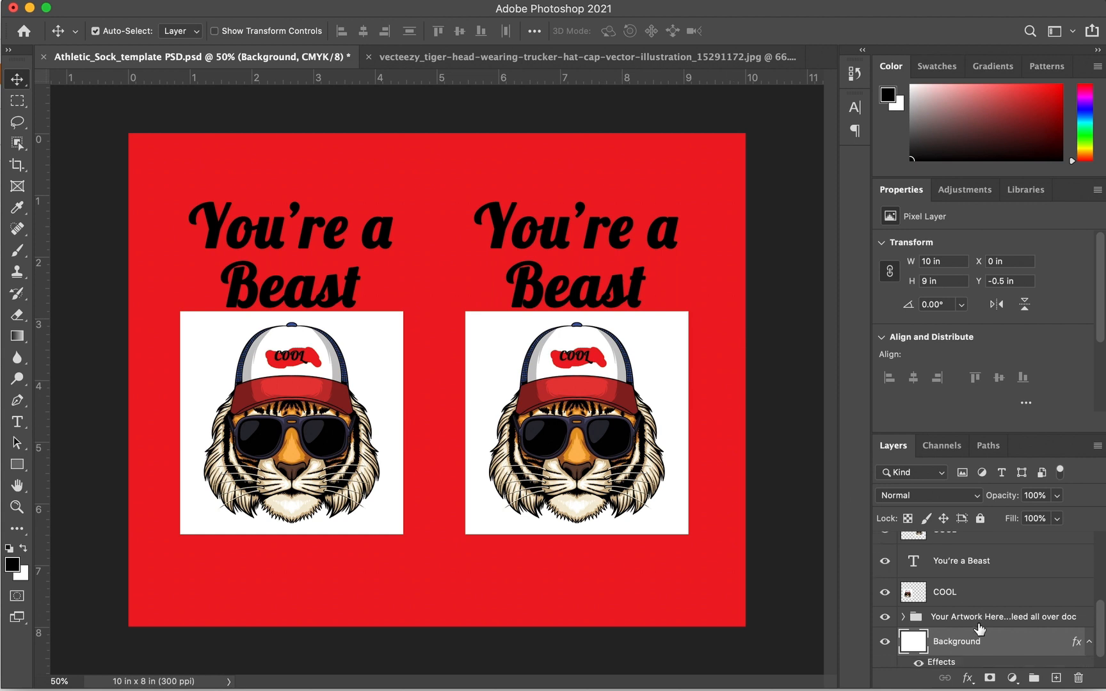
scroll(978, 627, up, 5)
scroll(980, 627, down, 5)
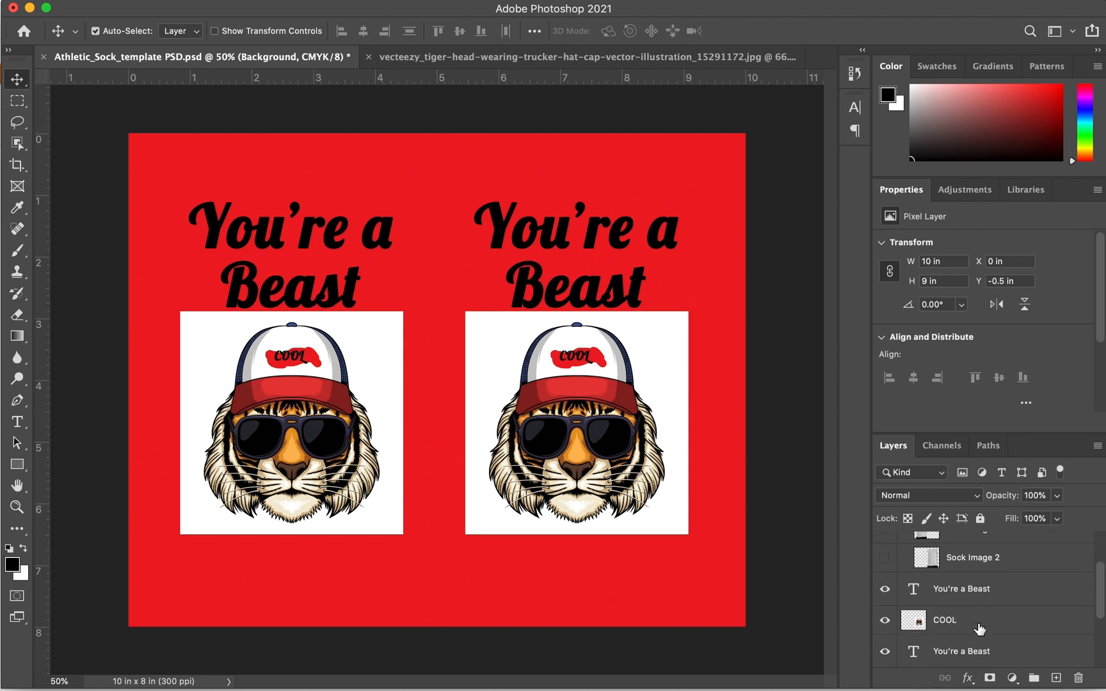
click(966, 592)
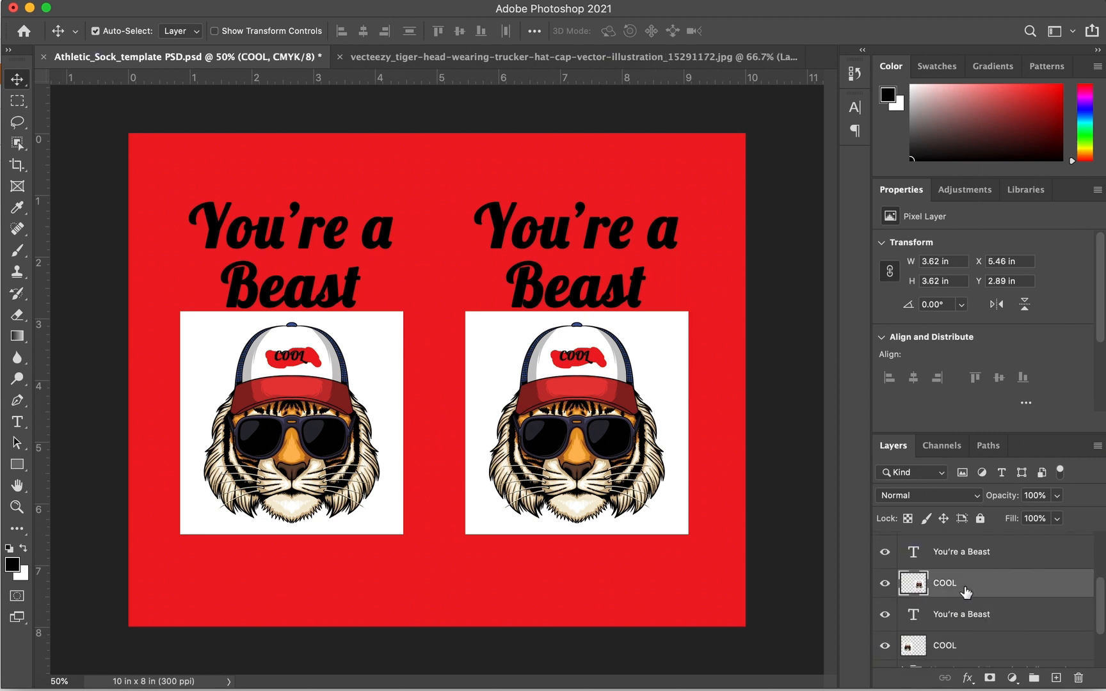
click(18, 314)
click(99, 344)
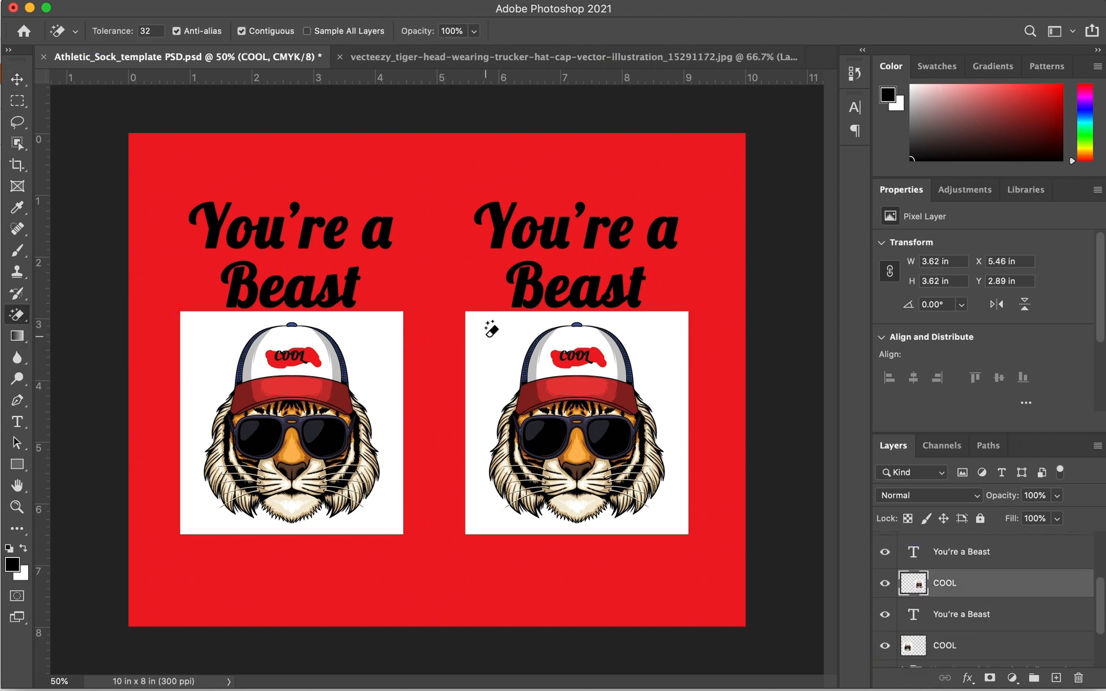
click(490, 327)
click(990, 648)
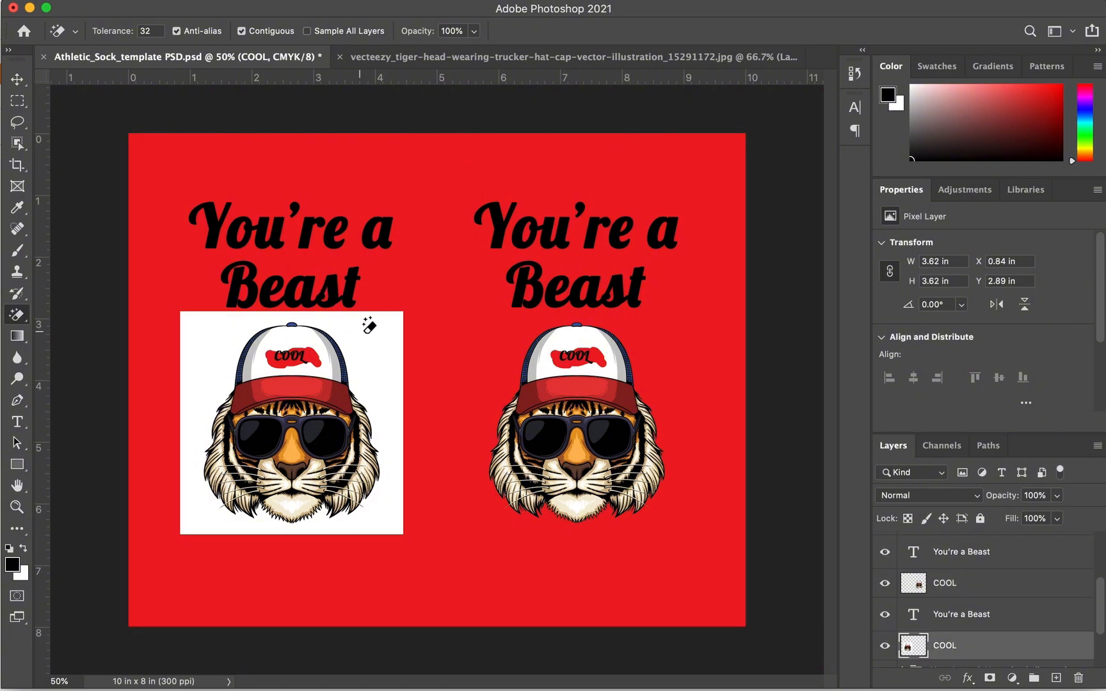
click(366, 322)
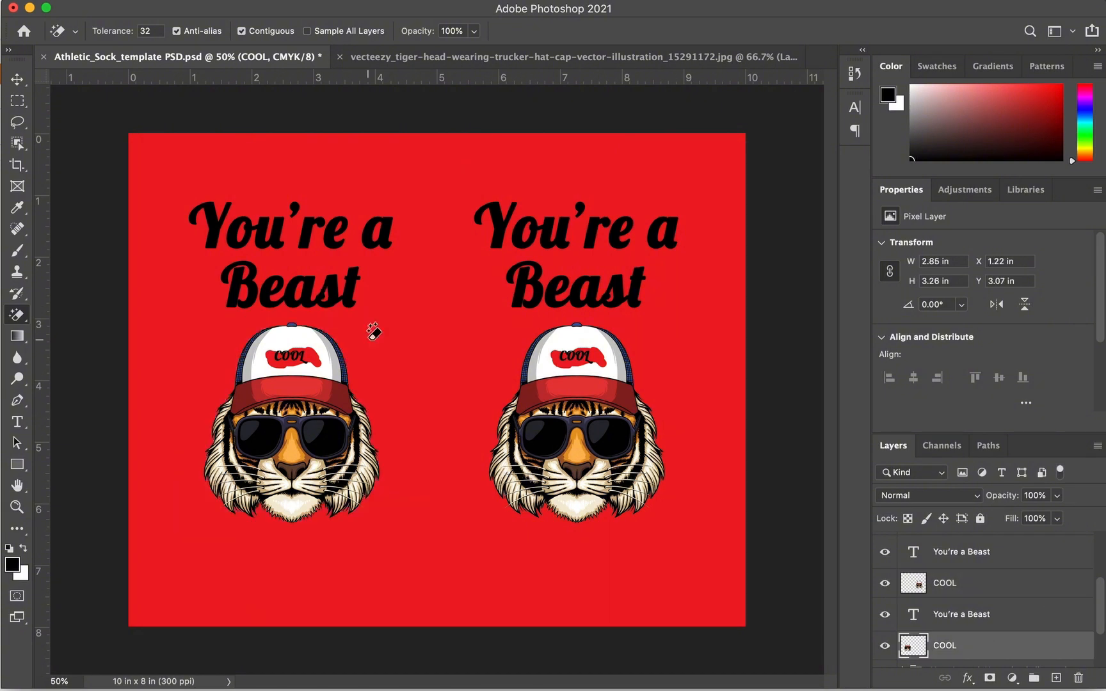
click(17, 80)
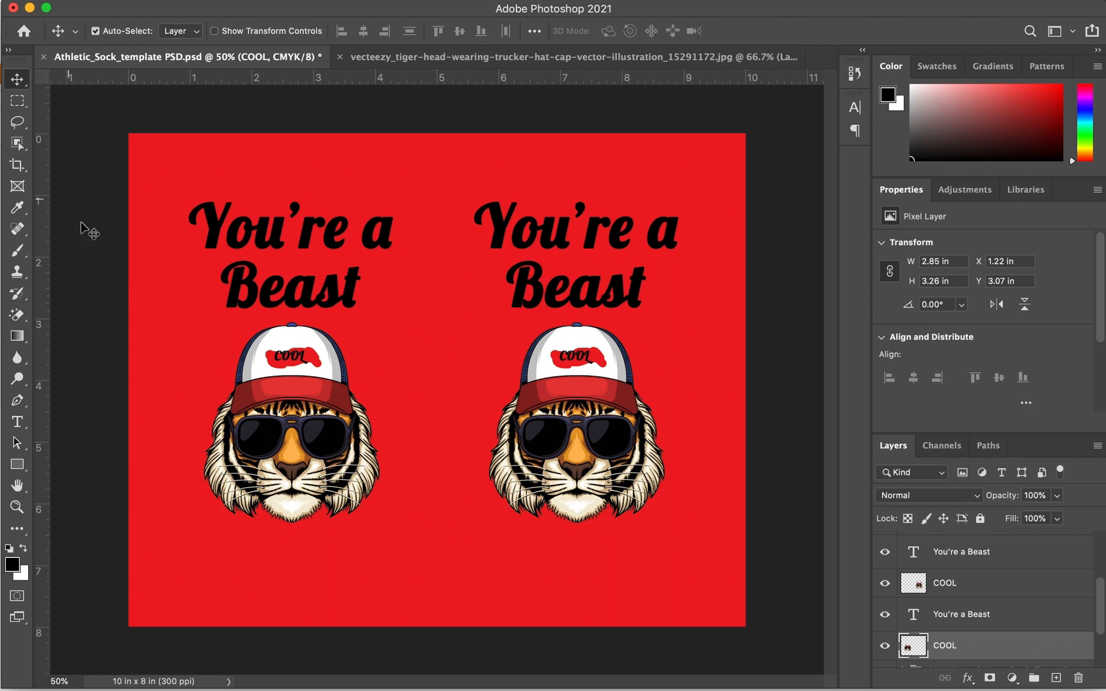
Save the design as JPEG 'You're a Beast Socks Red.jpg' on the Desktop
key(super+shift+s)
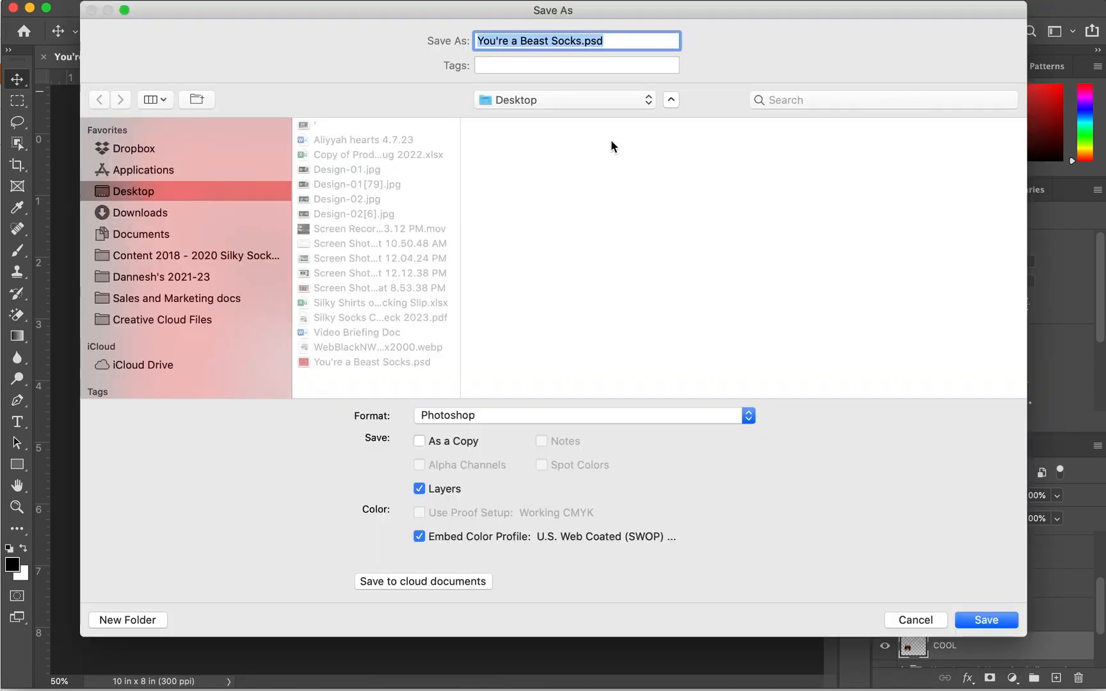
click(617, 417)
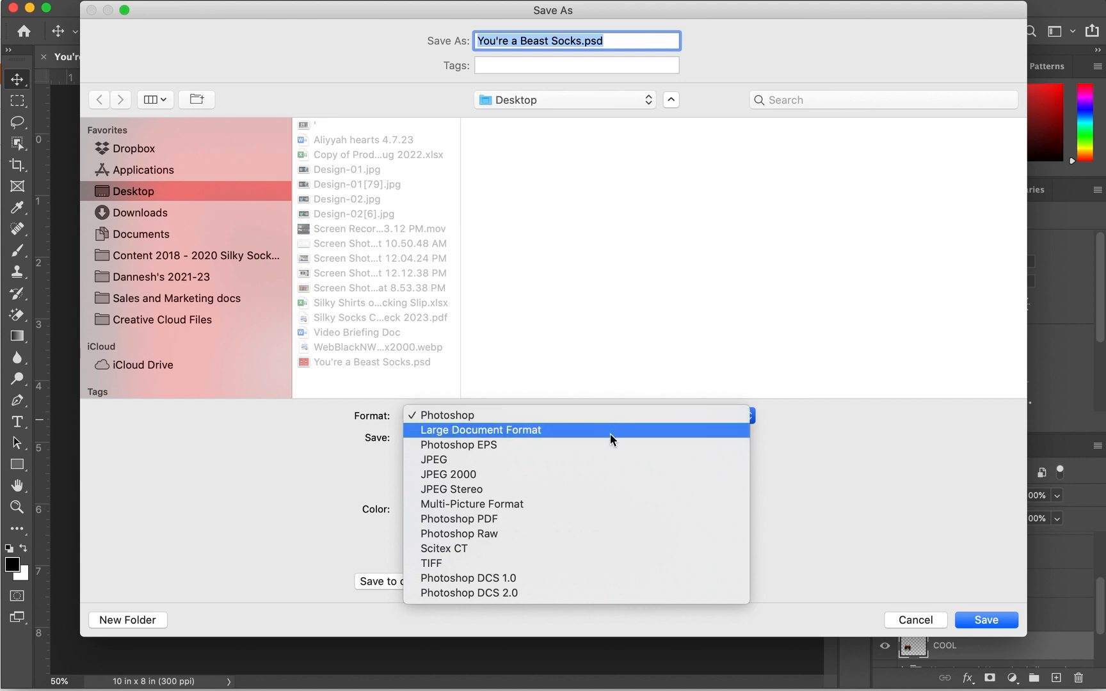
click(605, 459)
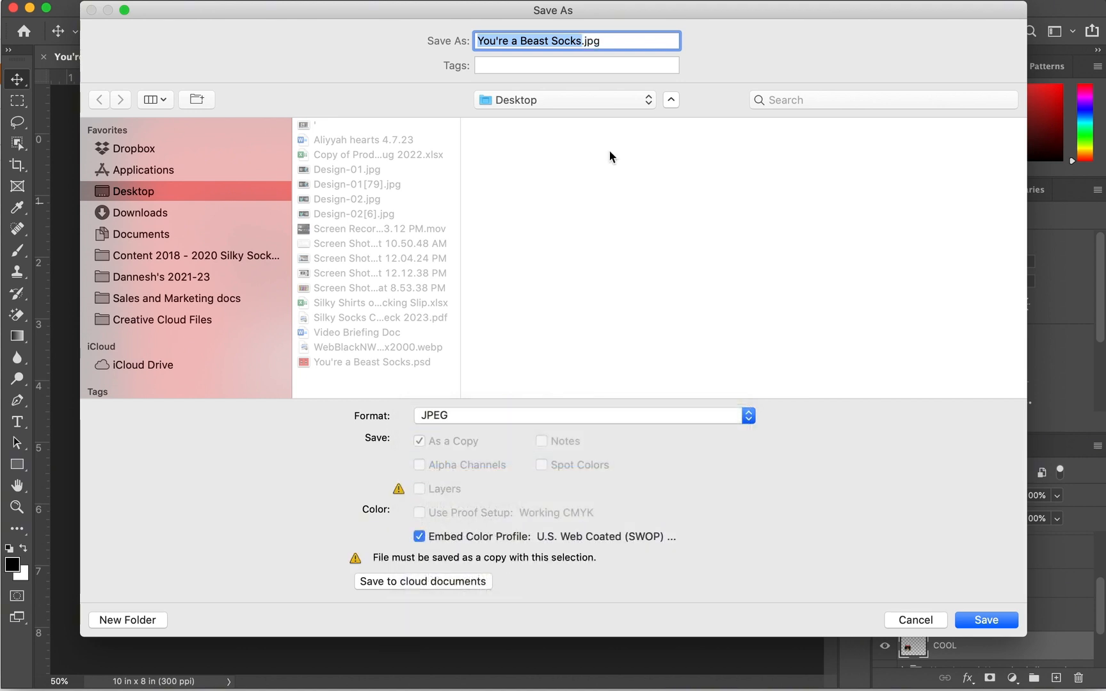
click(580, 48)
text(Red)
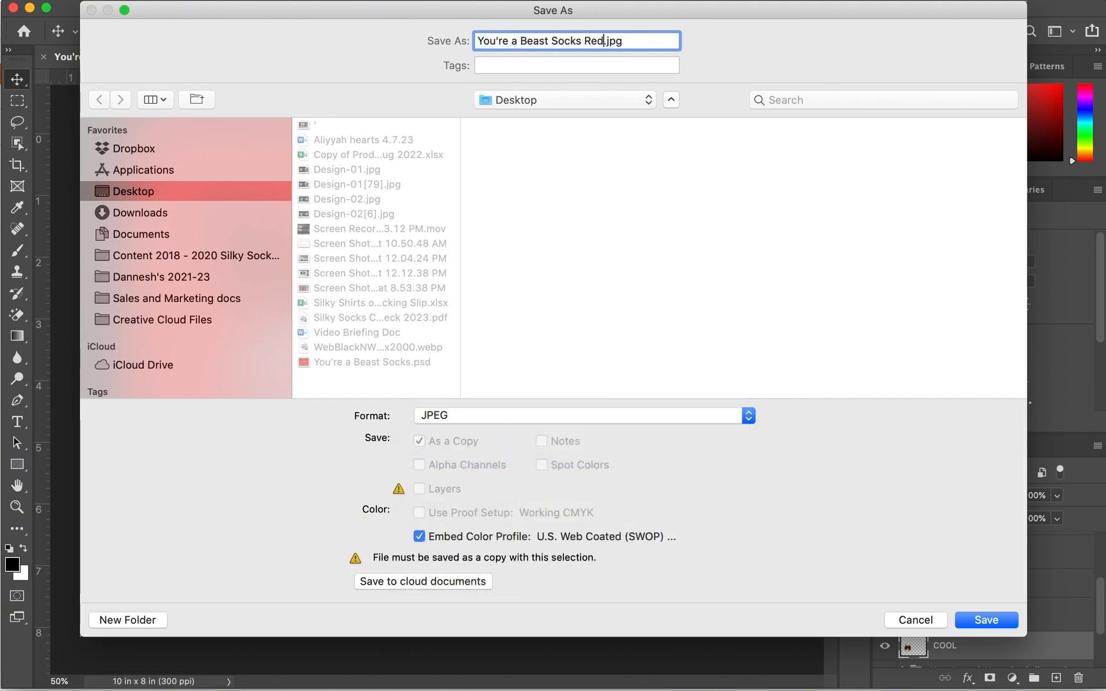
key(Return)
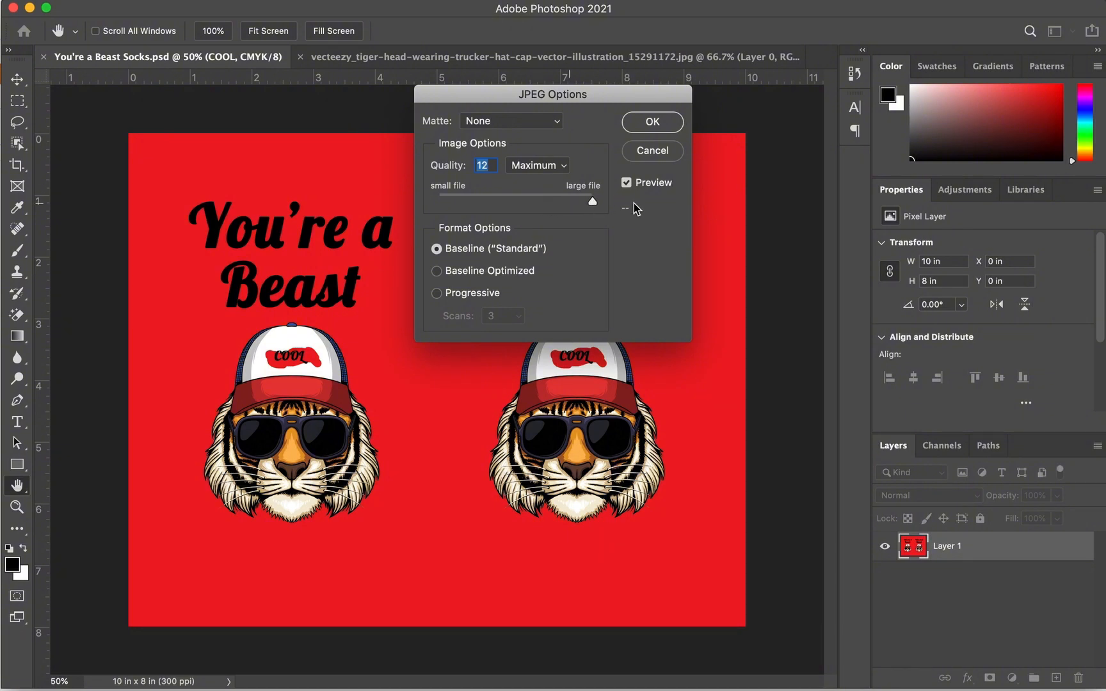